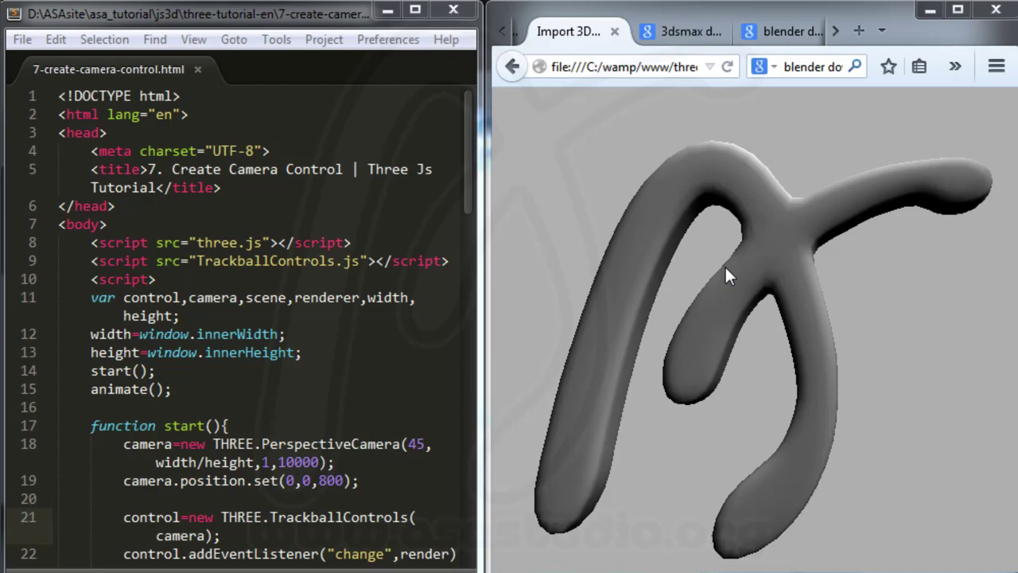
# Step: Examine the imported 3D logo in the browser by rotating it, zooming out and in, and viewing both sides
pyautogui.moveTo(606, 335); pyautogui.dragTo(784, 326)
pyautogui.moveTo(629, 336); pyautogui.dragTo(747, 380)
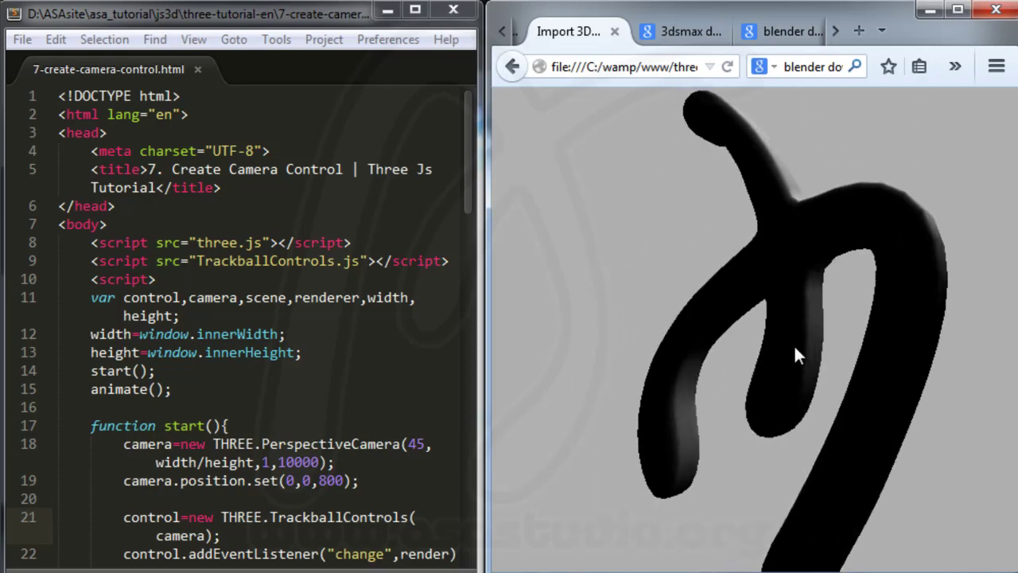
pyautogui.moveTo(744, 334); pyautogui.dragTo(737, 356)
pyautogui.scroll(-5, 741, 317)
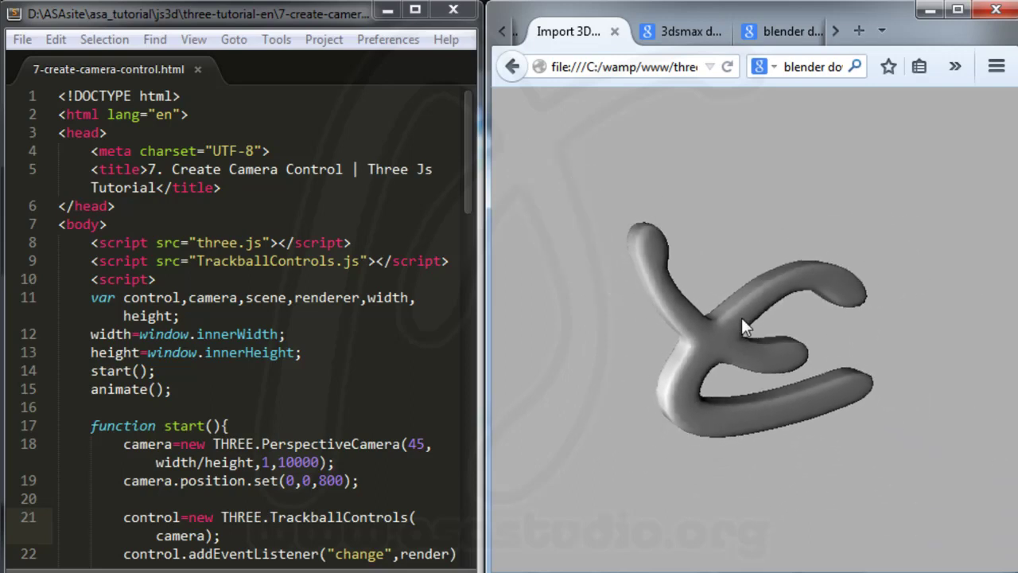
pyautogui.scroll(5, 746, 339)
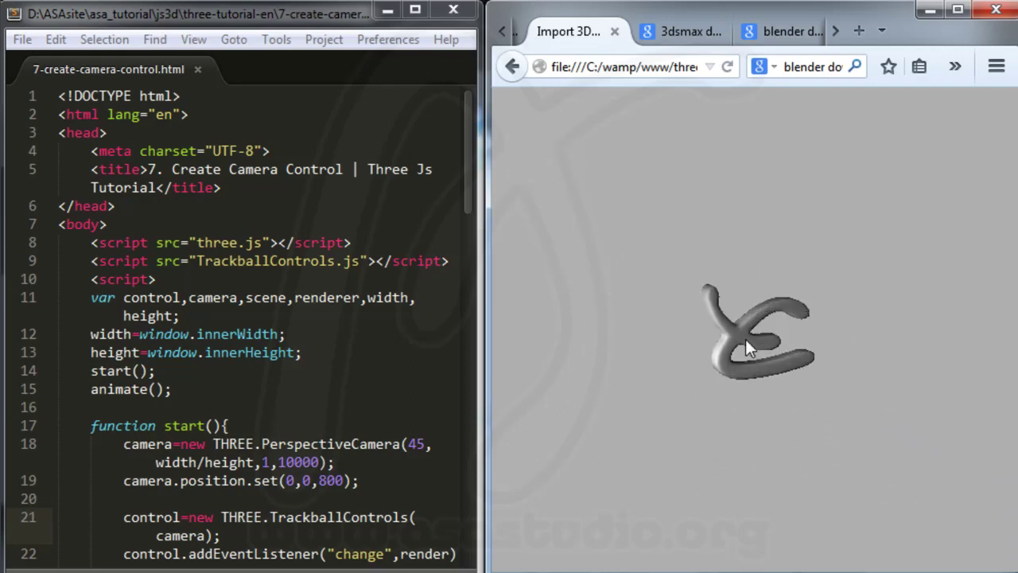
pyautogui.scroll(3, 746, 339)
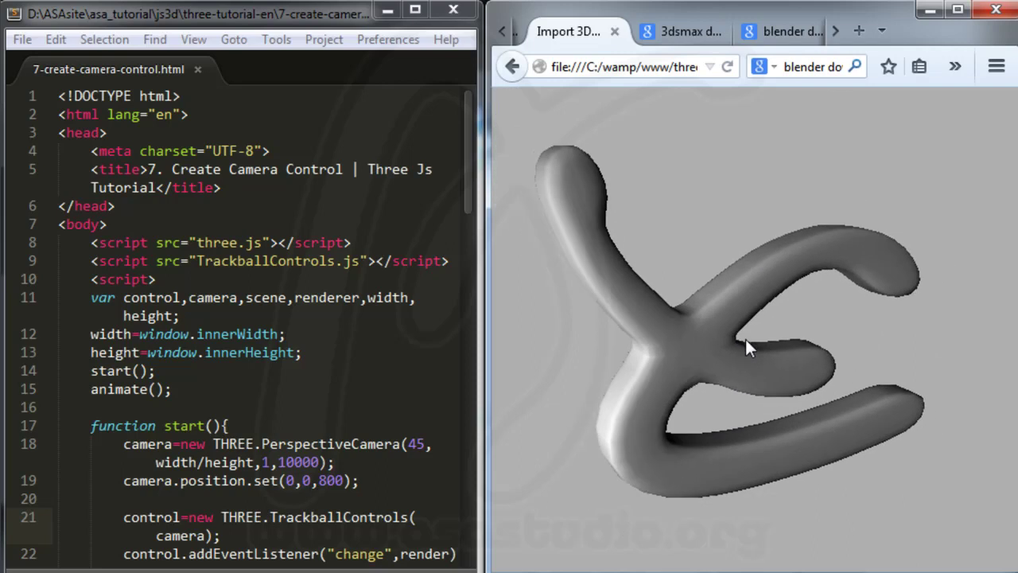
pyautogui.moveTo(629, 391); pyautogui.dragTo(613, 285)
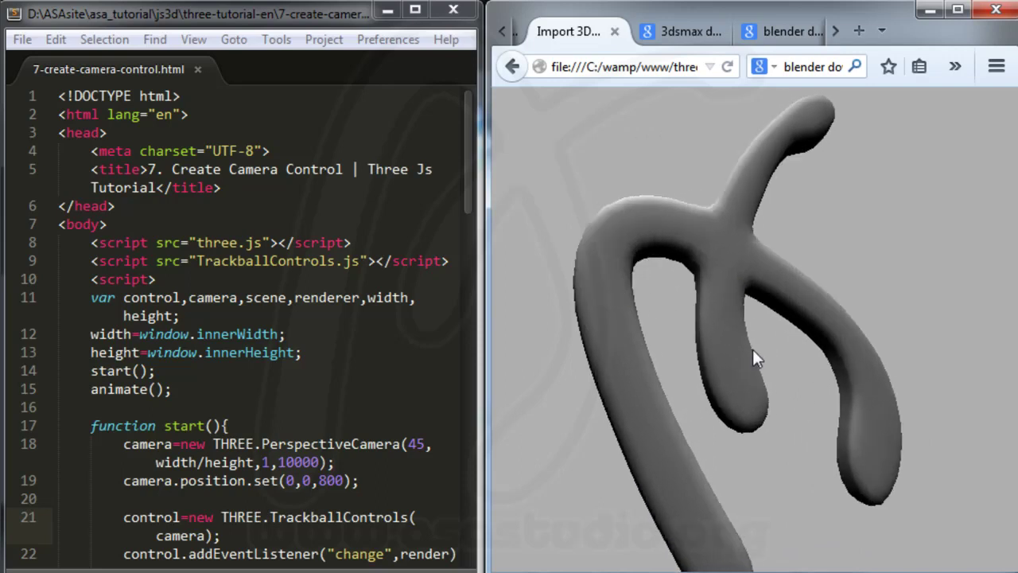
pyautogui.moveTo(809, 120); pyautogui.dragTo(840, 137)
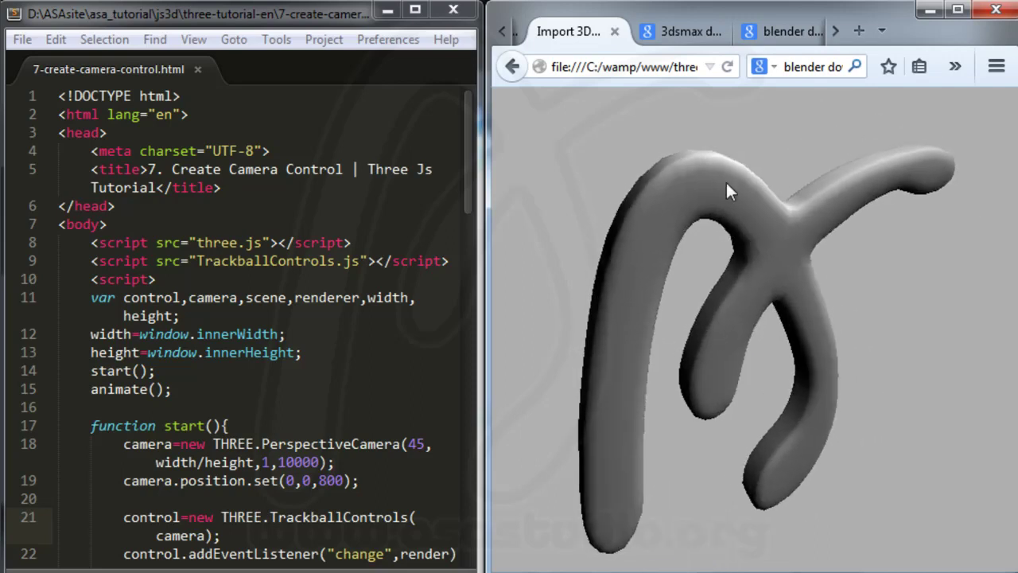
# Step: Review the Google results for "3dsmax download" in a widened browser window
pyautogui.click(691, 33)
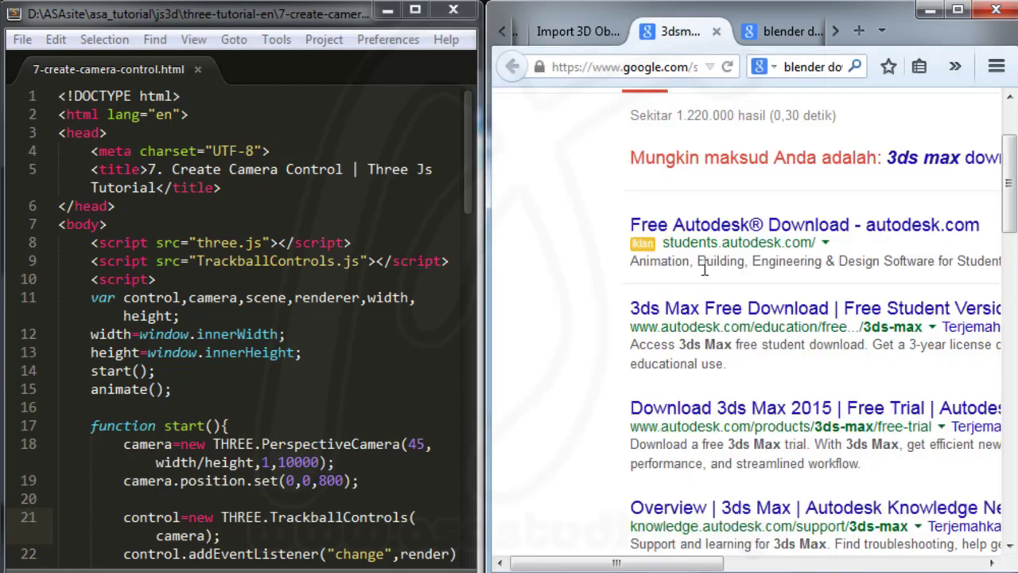
pyautogui.moveTo(498, 257); pyautogui.dragTo(128, 238)
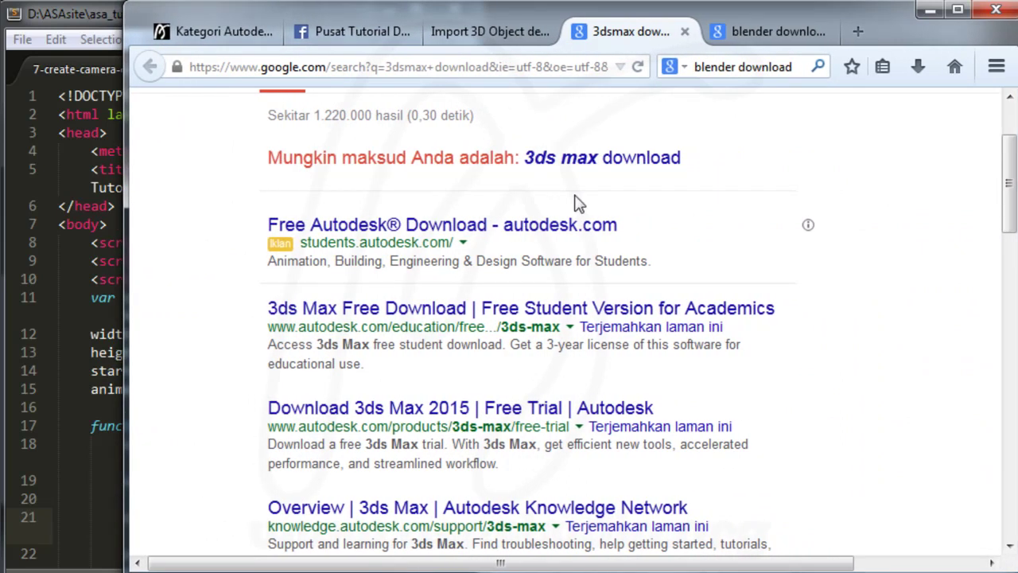
pyautogui.scroll(2, 802, 215)
pyautogui.moveTo(328, 119); pyautogui.dragTo(262, 119)
pyautogui.click(441, 119)
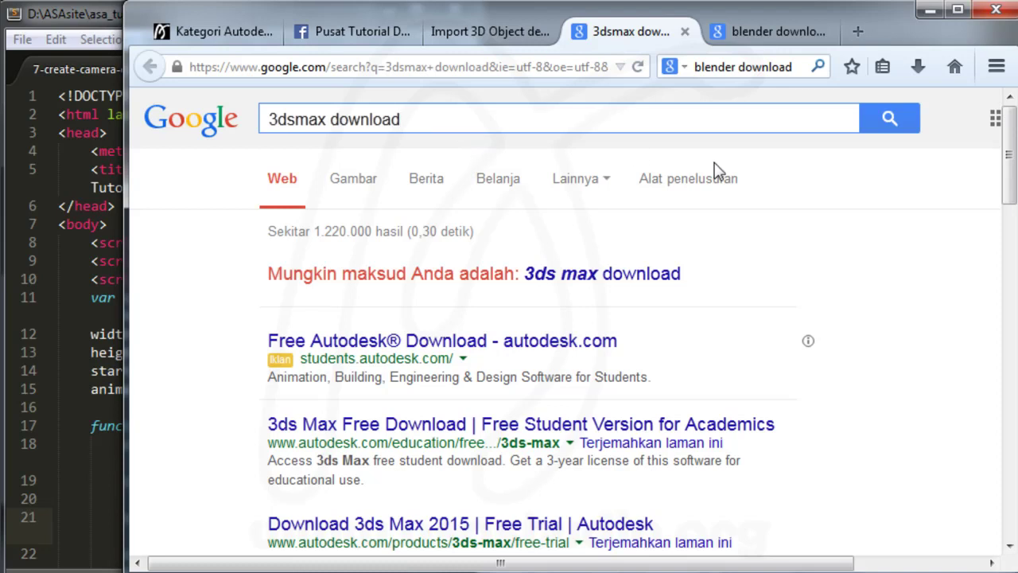
pyautogui.tripleClick(416, 119)
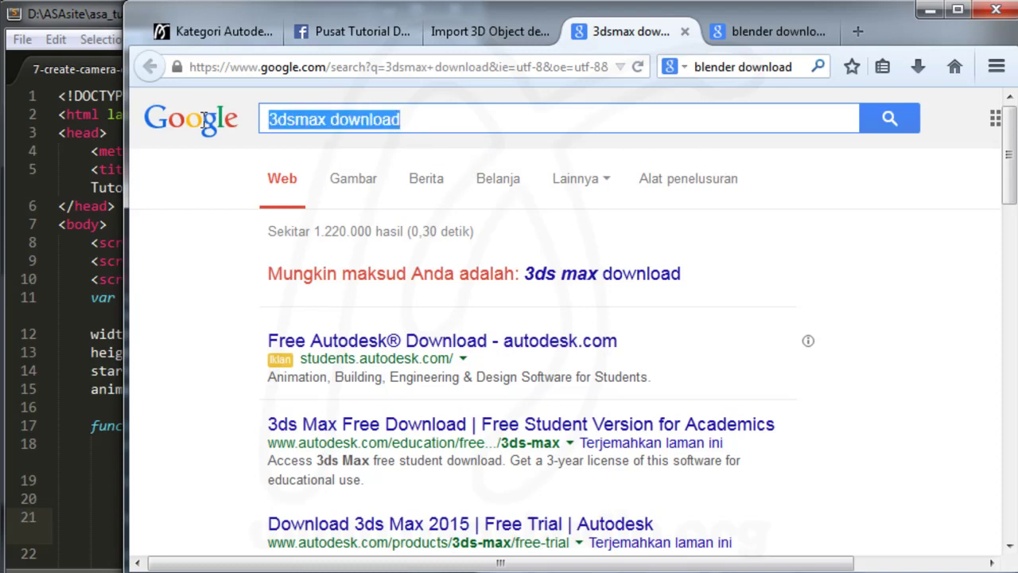
pyautogui.click(236, 186)
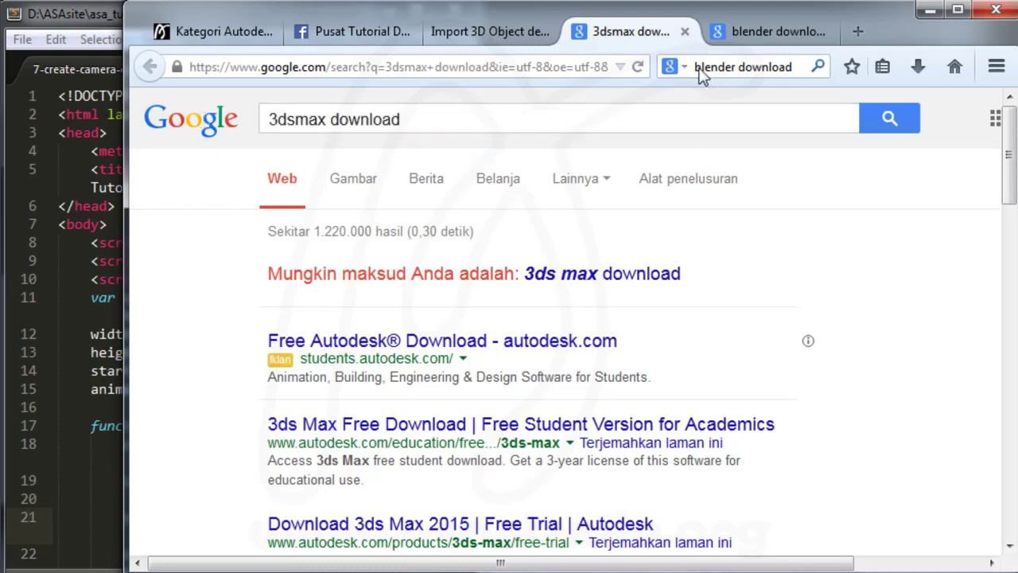
# Step: Review the Google results for "blender download" and compare them with the 3ds Max download results
pyautogui.click(760, 34)
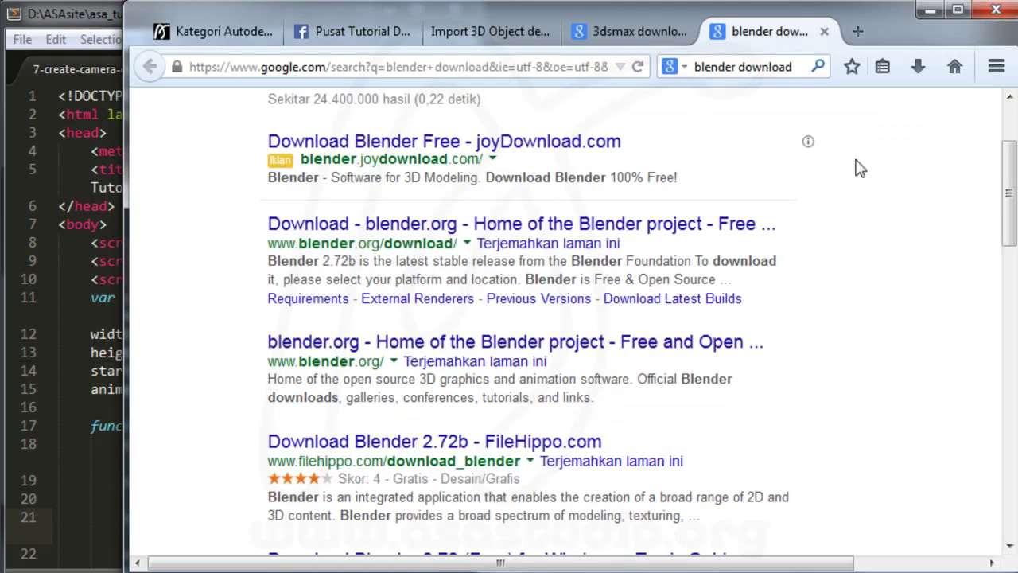
pyautogui.scroll(3, 863, 165)
pyautogui.click(446, 122)
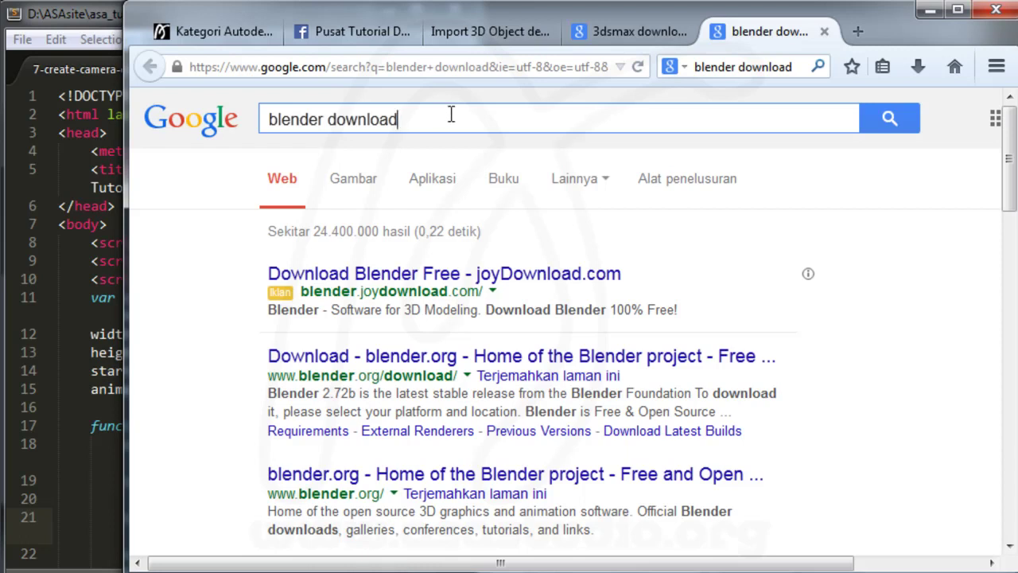
pyautogui.click(633, 31)
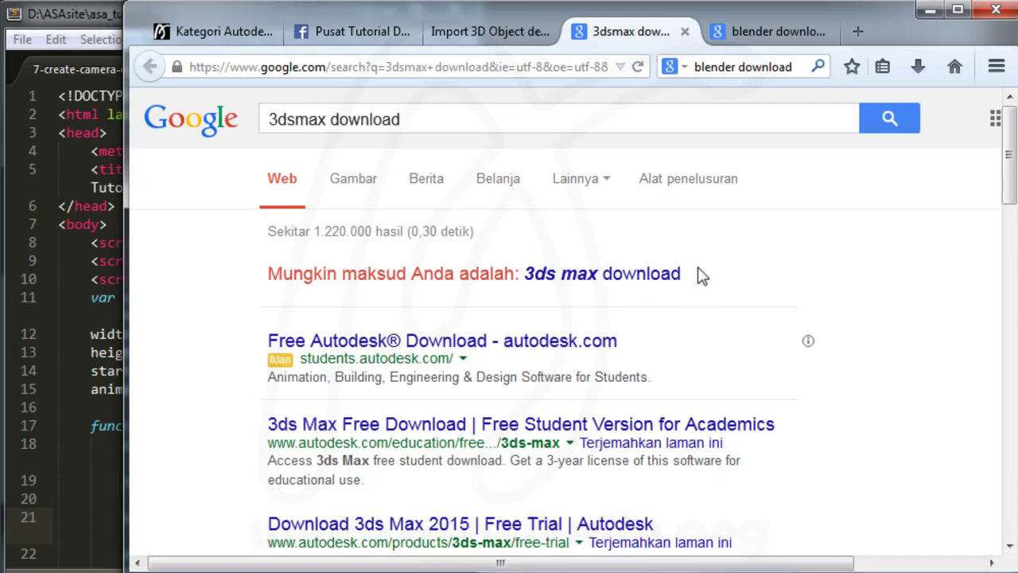
pyautogui.click(752, 30)
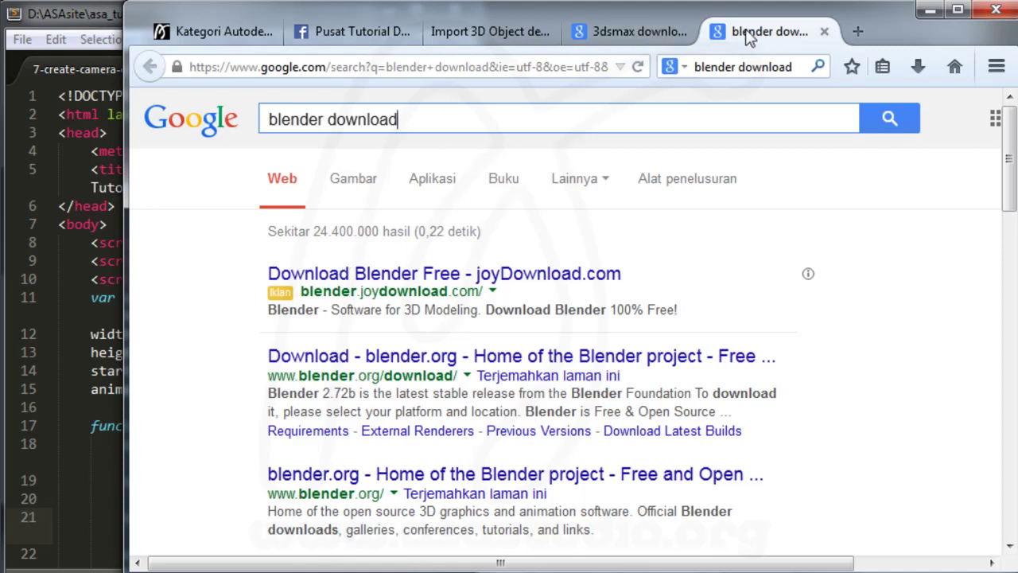
pyautogui.click(636, 36)
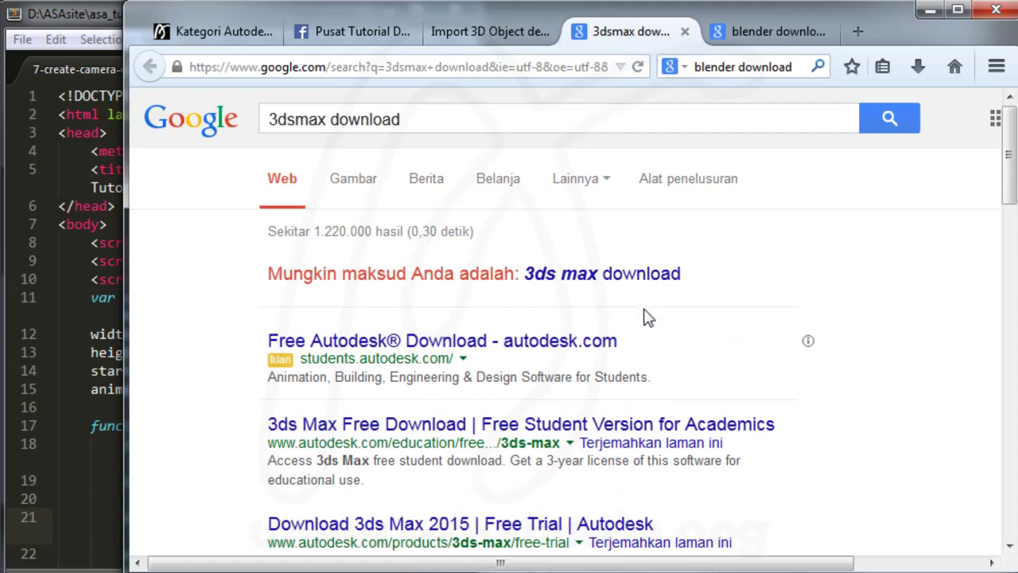
# Step: Narrow the browser back beside the code editor and inspect the imported 3D logo page again
pyautogui.moveTo(130, 332); pyautogui.dragTo(487, 329)
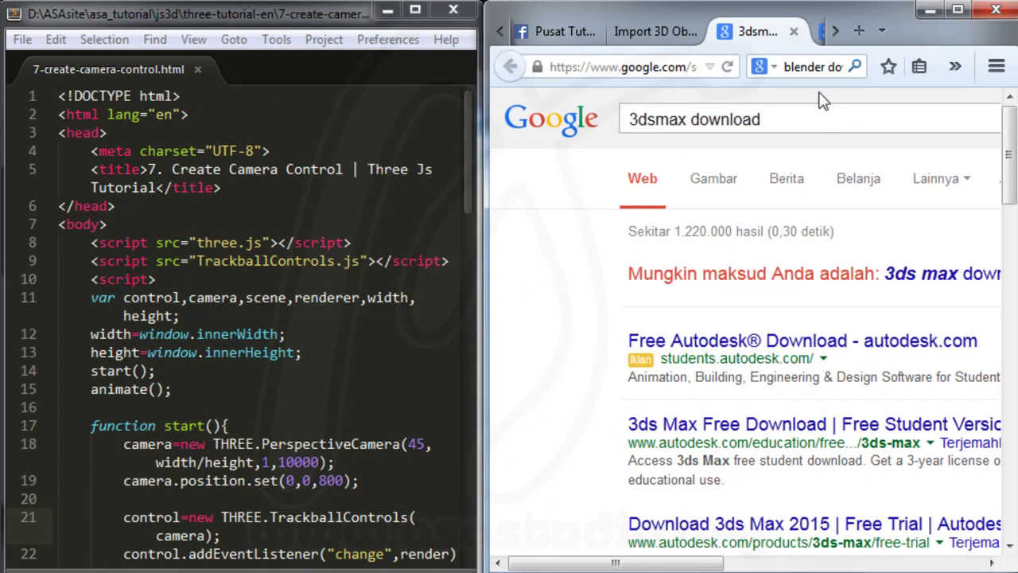
pyautogui.click(646, 34)
pyautogui.moveTo(692, 324); pyautogui.dragTo(739, 324)
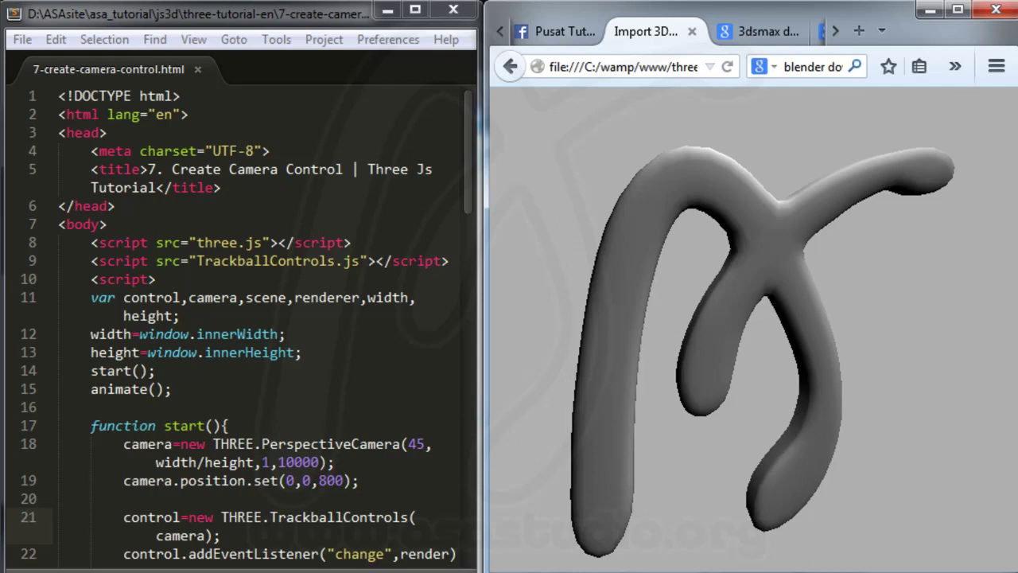
# Step: Switch to the ThreeJs Tutorial folder and open asastudio-logo-3dsmax-2012.max with Autodesk 3ds Max 2012
pyautogui.hotkey('alt', 'Tab')
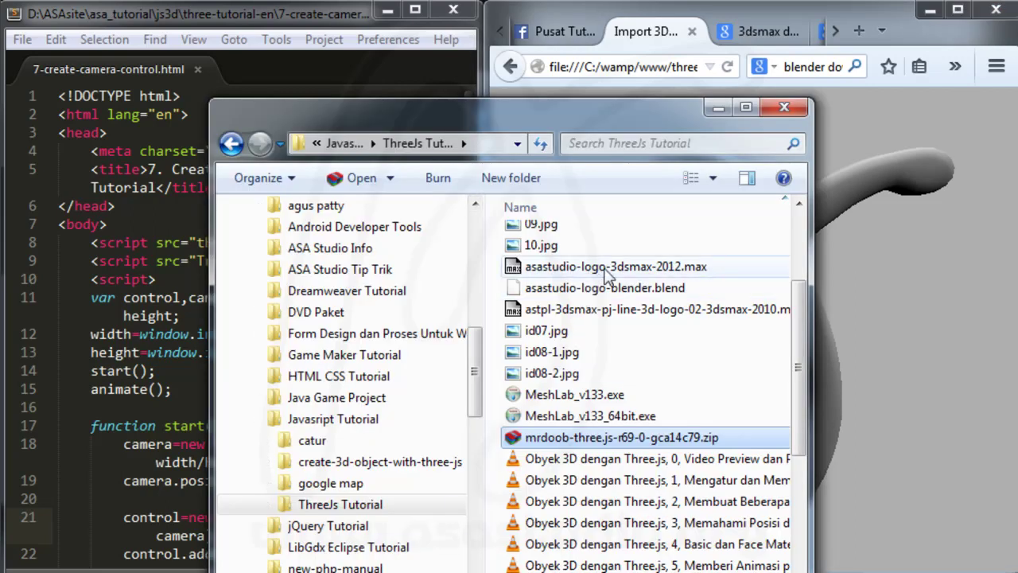
pyautogui.click(567, 272)
pyautogui.rightClick(563, 271)
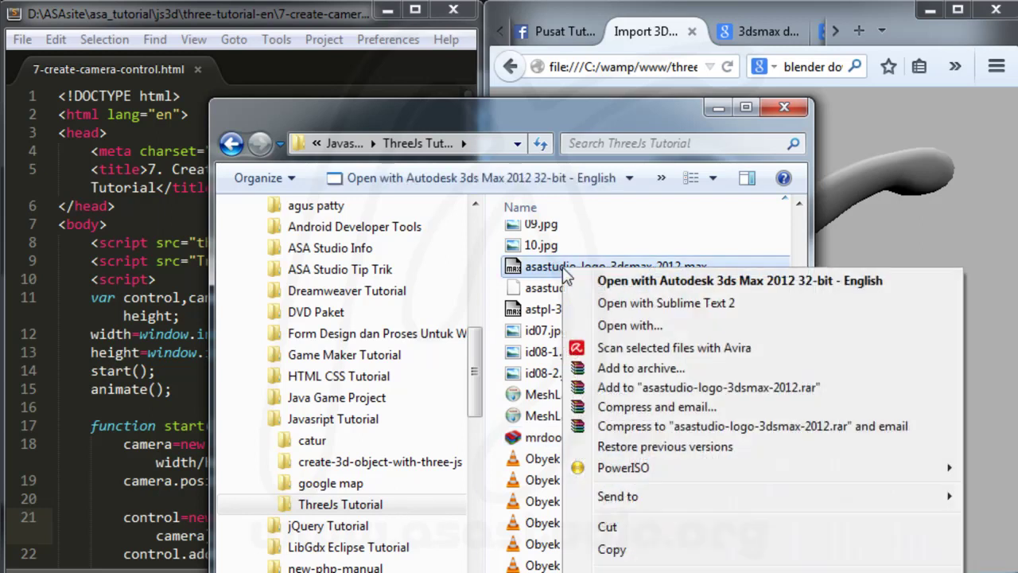
pyautogui.click(617, 282)
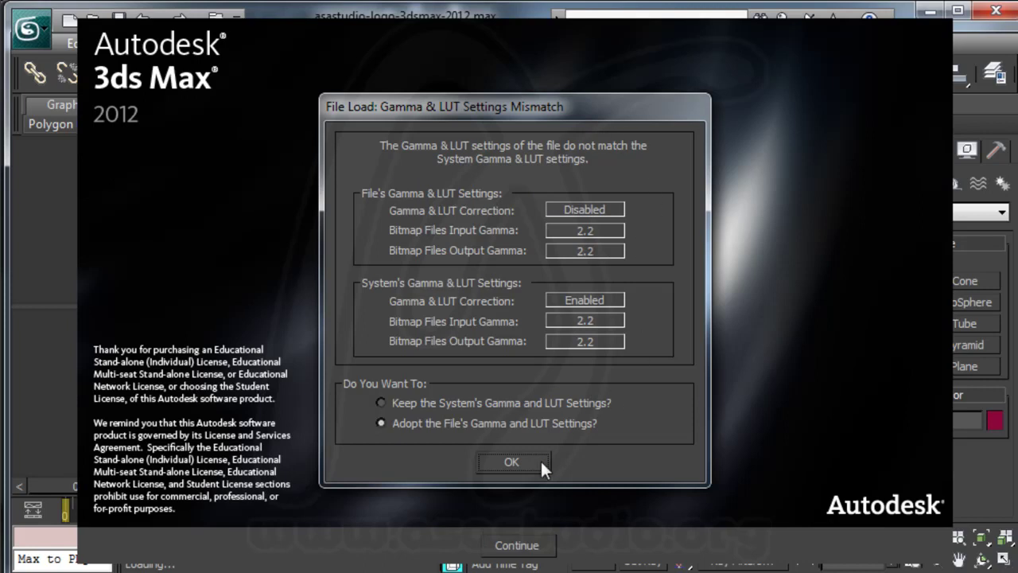
# Step: Adopt the file's gamma and LUT settings, continue without the missing external file, and close the welcome screen
pyautogui.click(512, 462)
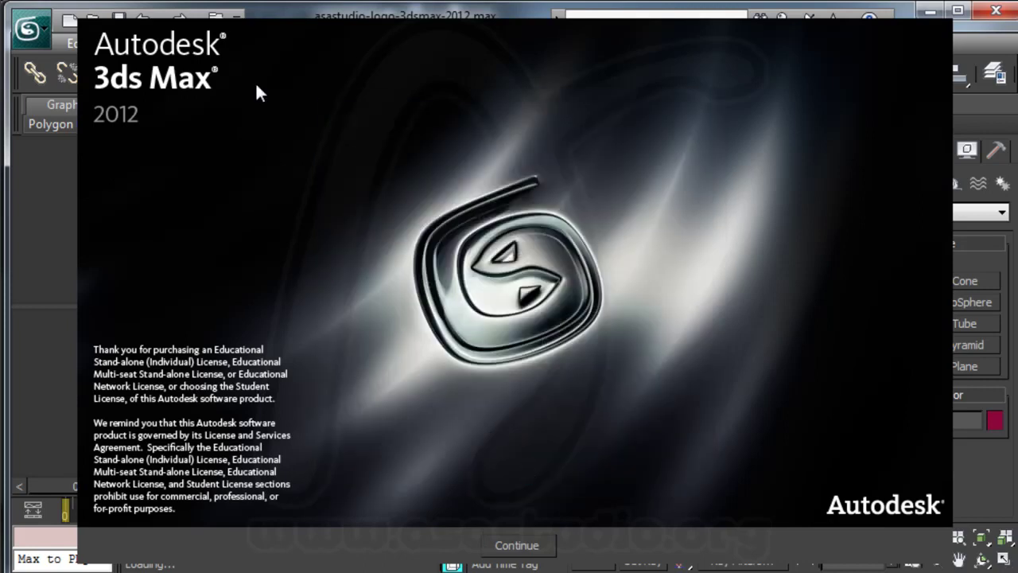
pyautogui.click(517, 545)
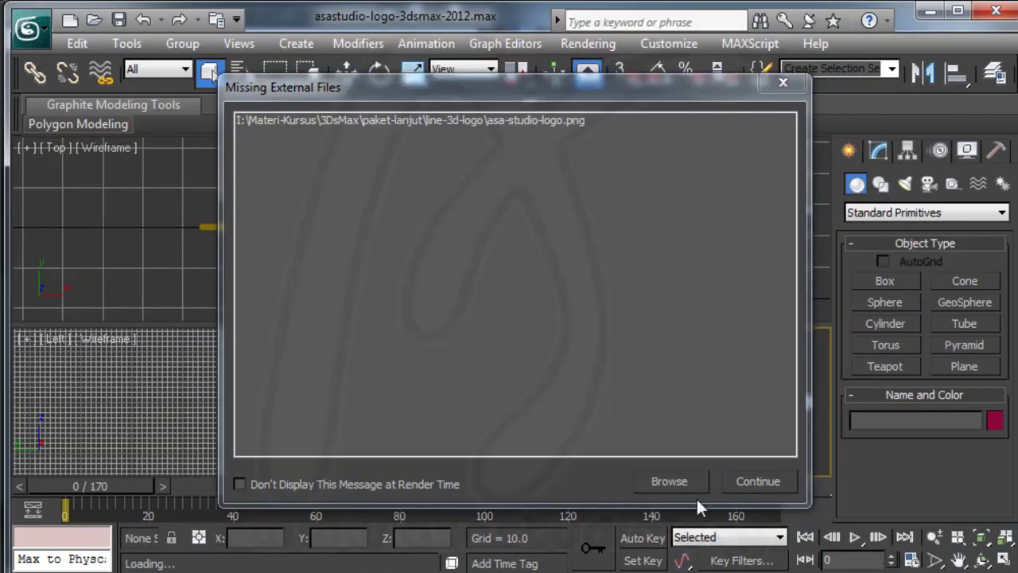
pyautogui.click(755, 486)
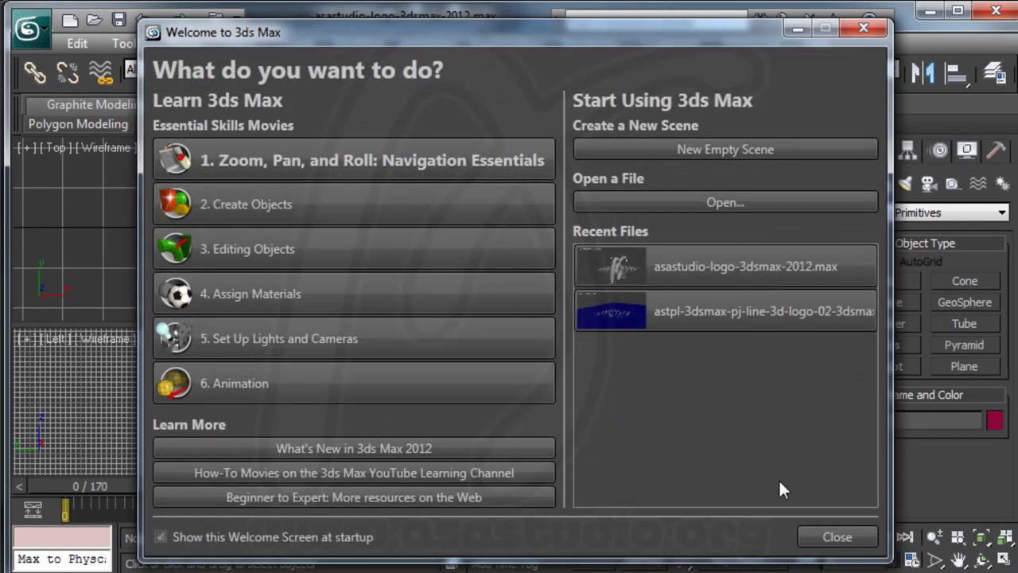
pyautogui.click(837, 536)
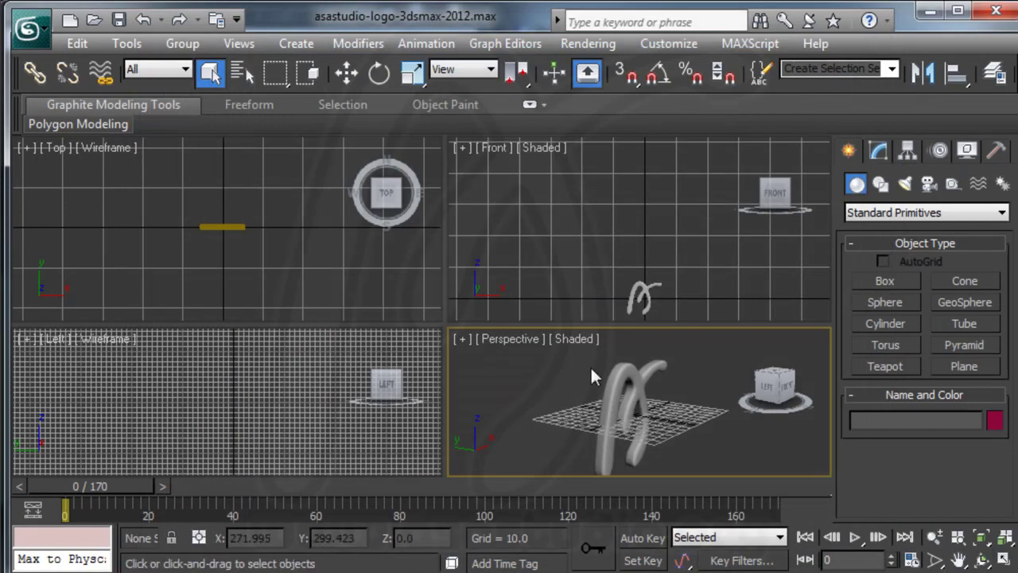
# Step: Maximize the Perspective viewport and show the whole logo centred from the back
pyautogui.click(1004, 560)
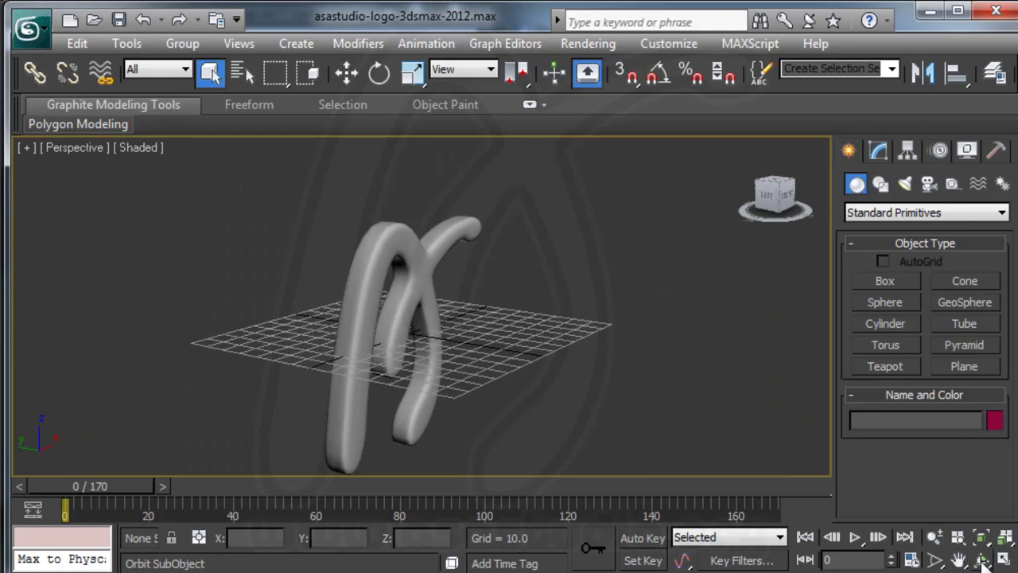
pyautogui.click(984, 562)
pyautogui.moveTo(407, 322); pyautogui.dragTo(657, 311)
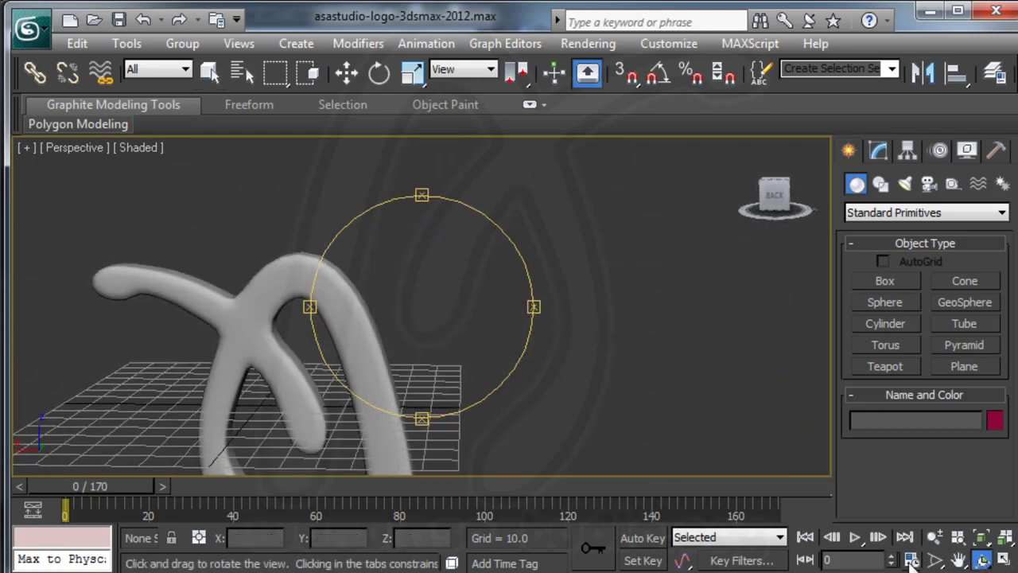
pyautogui.click(959, 560)
pyautogui.moveTo(325, 400); pyautogui.dragTo(456, 332)
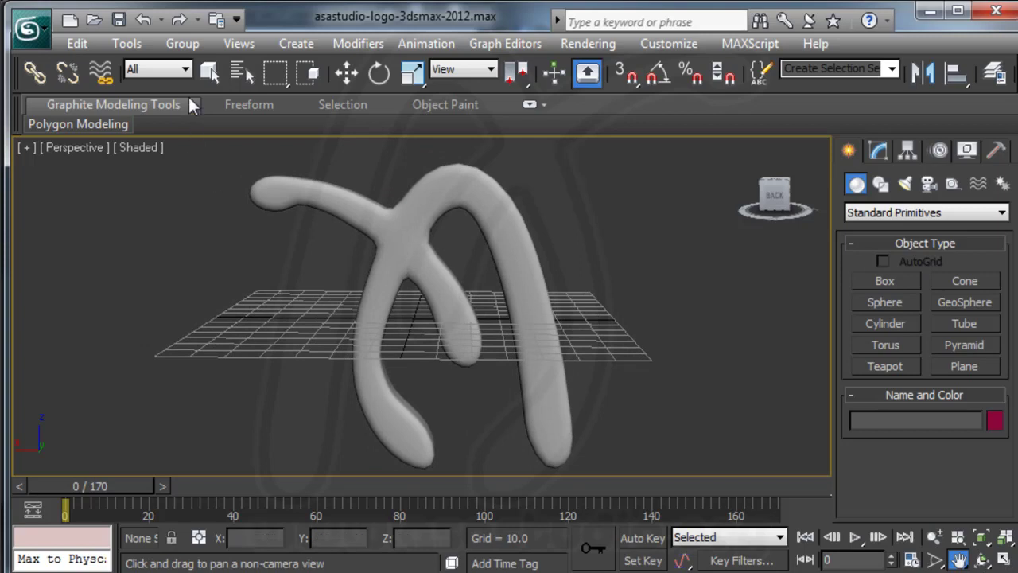
pyautogui.click(50, 33)
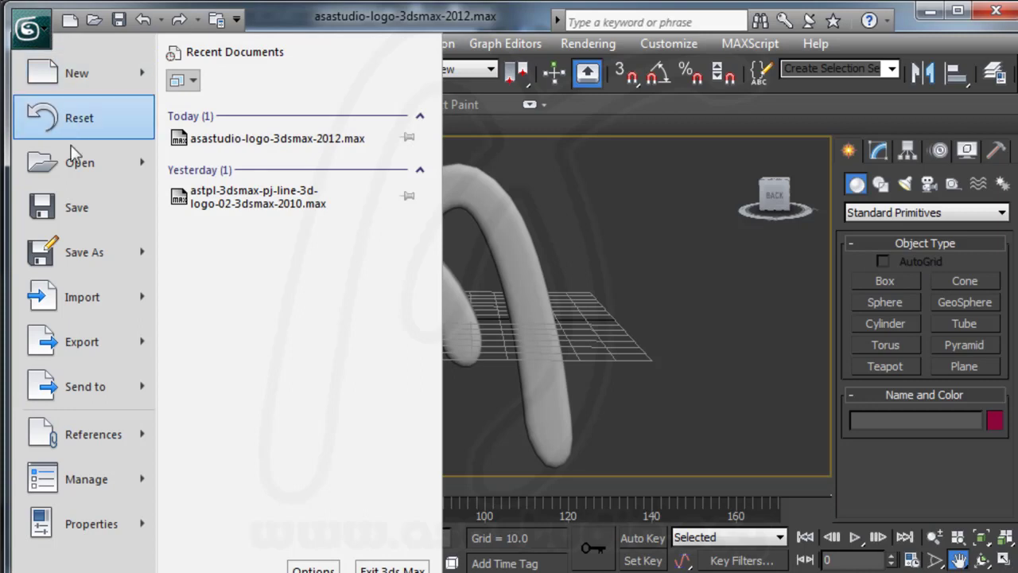
pyautogui.moveTo(101, 336)
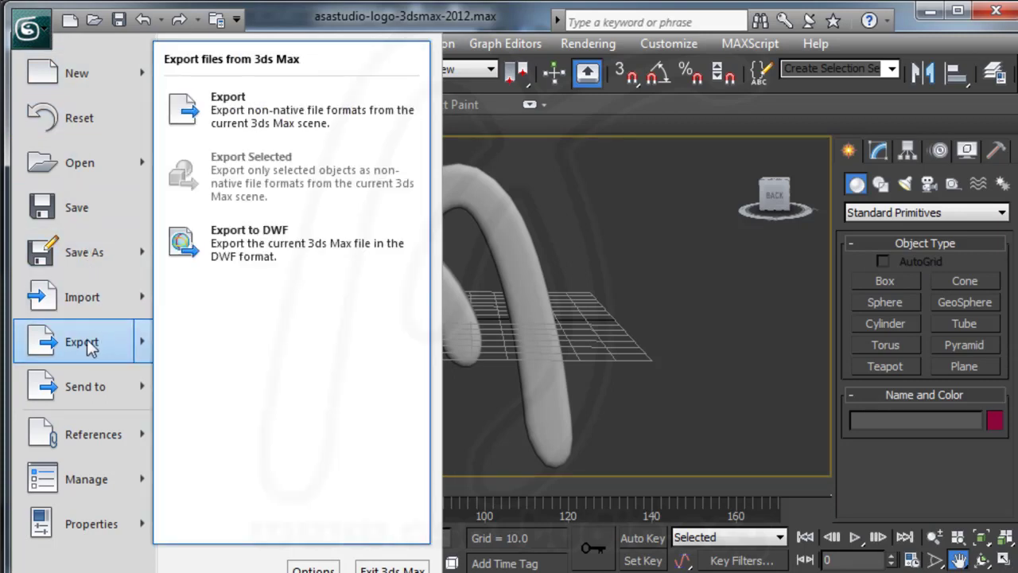
pyautogui.click(518, 288)
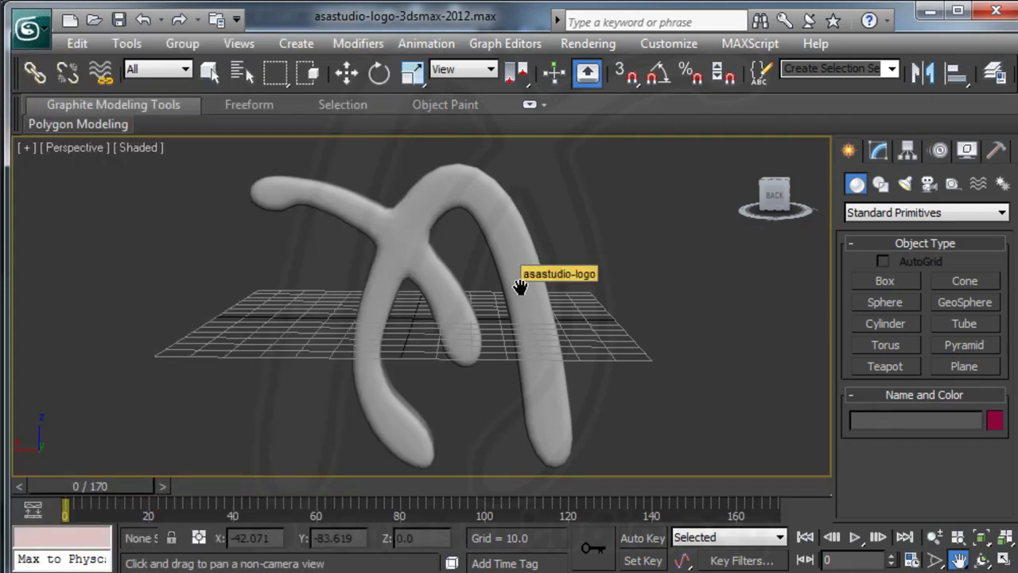
# Step: Select the asastudio-logo object with the Move tool
pyautogui.click(352, 76)
pyautogui.click(402, 255)
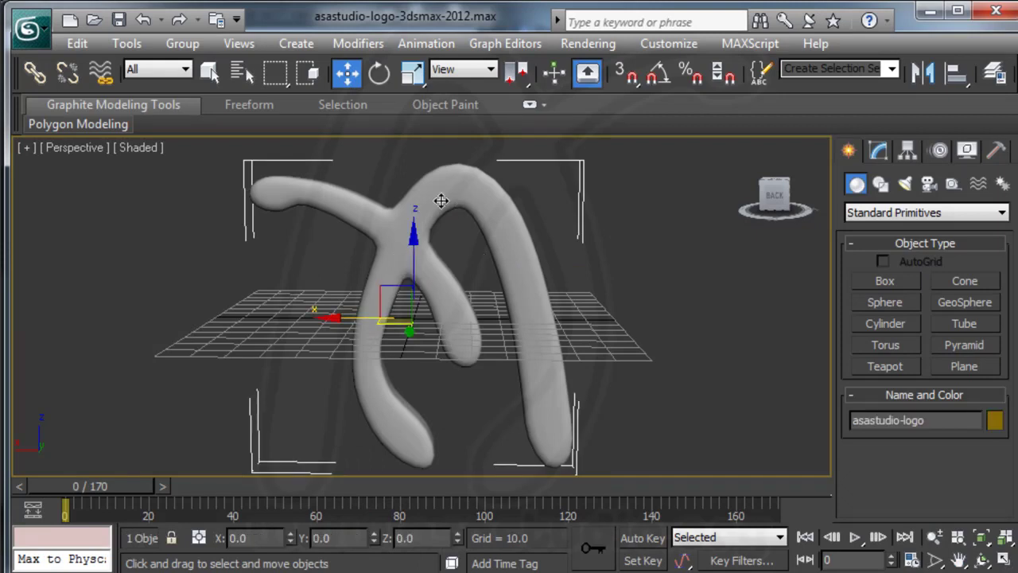
pyautogui.click(31, 31)
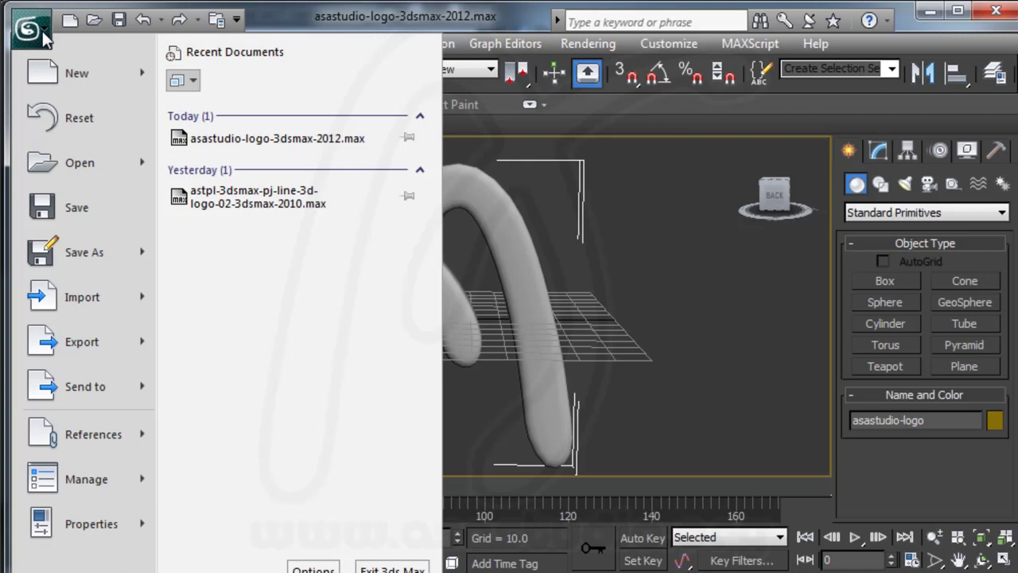
pyautogui.click(69, 342)
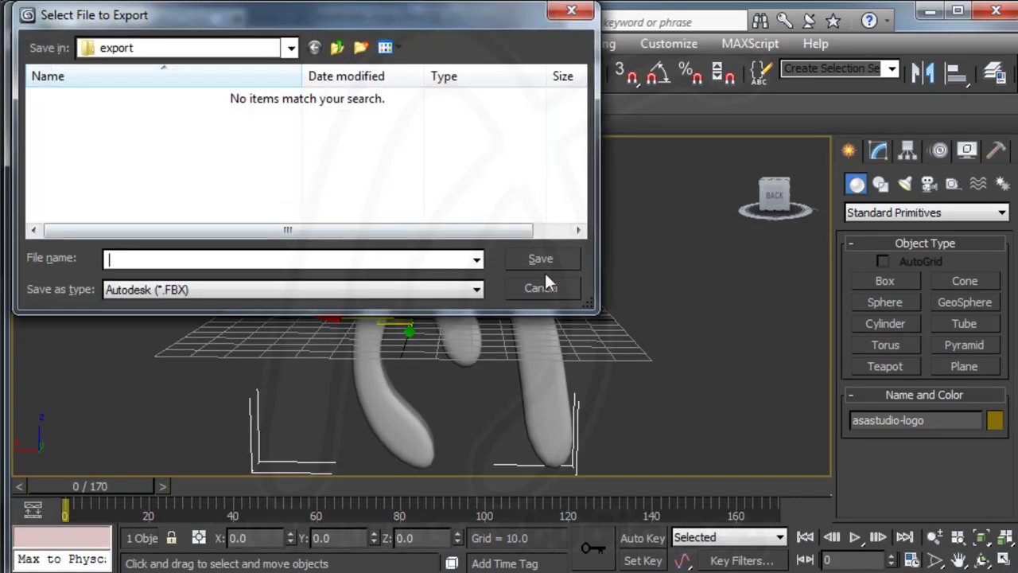
pyautogui.click(543, 290)
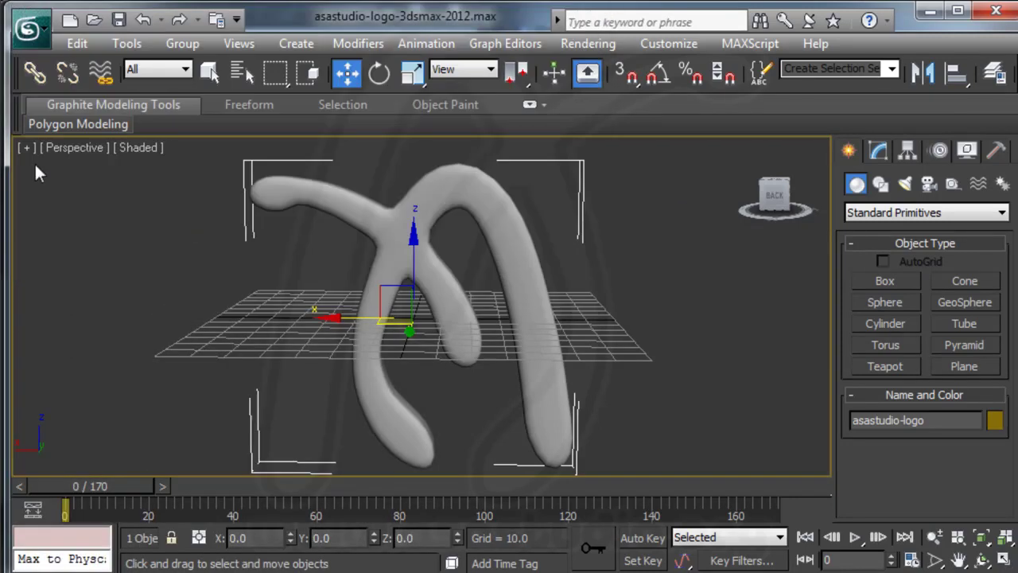
# Step: Start Export Selected for the logo and set the destination folder to D:\ASAsite\asa_tutorial\js3d\three-tutorial-en
pyautogui.click(47, 35)
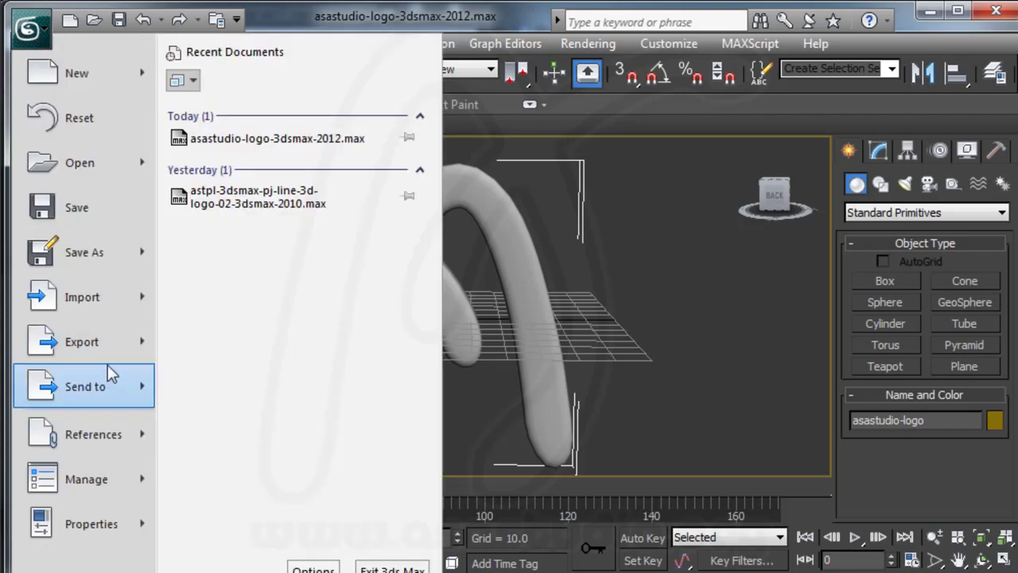
pyautogui.moveTo(105, 347)
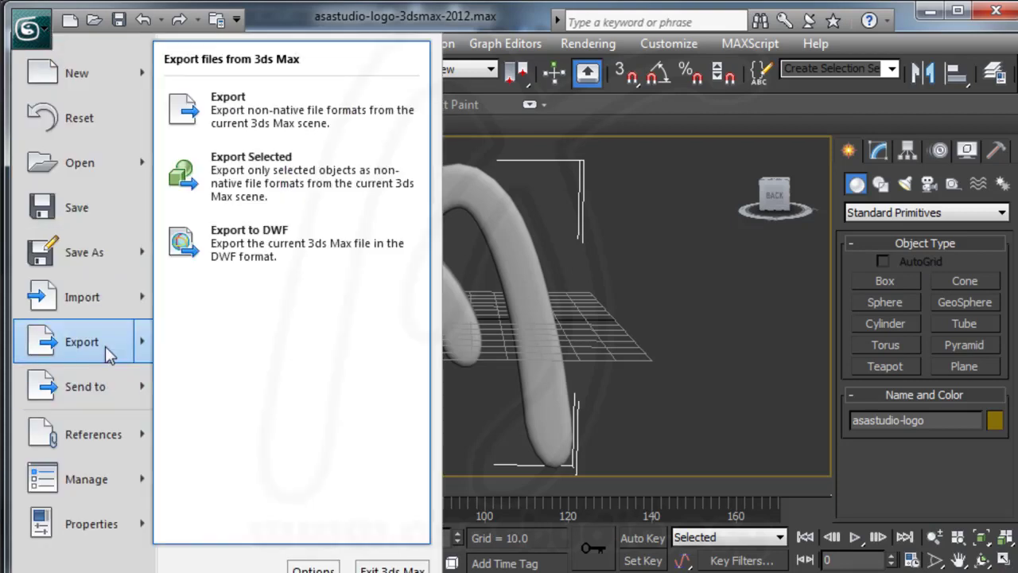
pyautogui.click(268, 174)
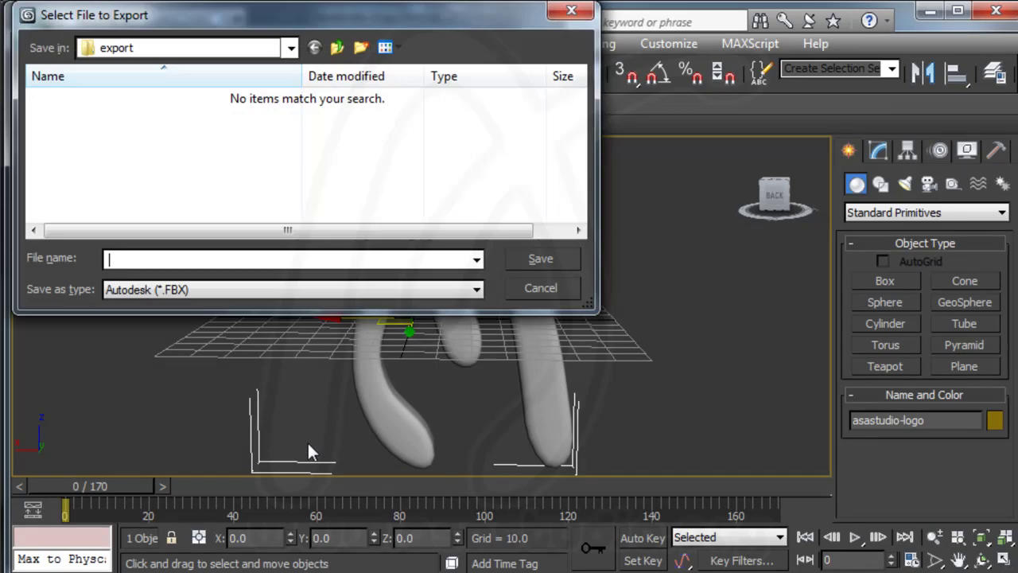
pyautogui.moveTo(210, 24); pyautogui.dragTo(292, 73)
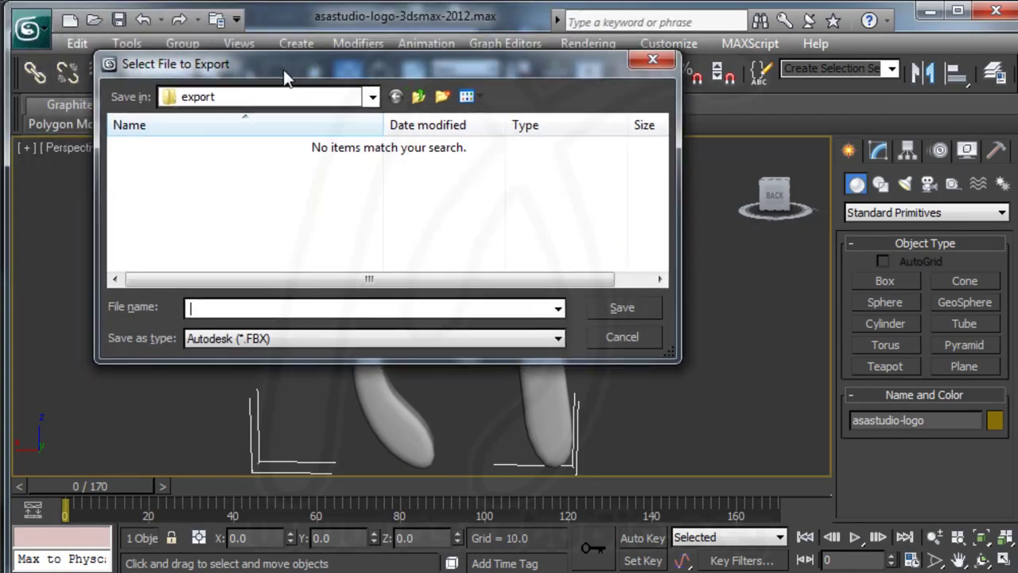
pyautogui.click(297, 100)
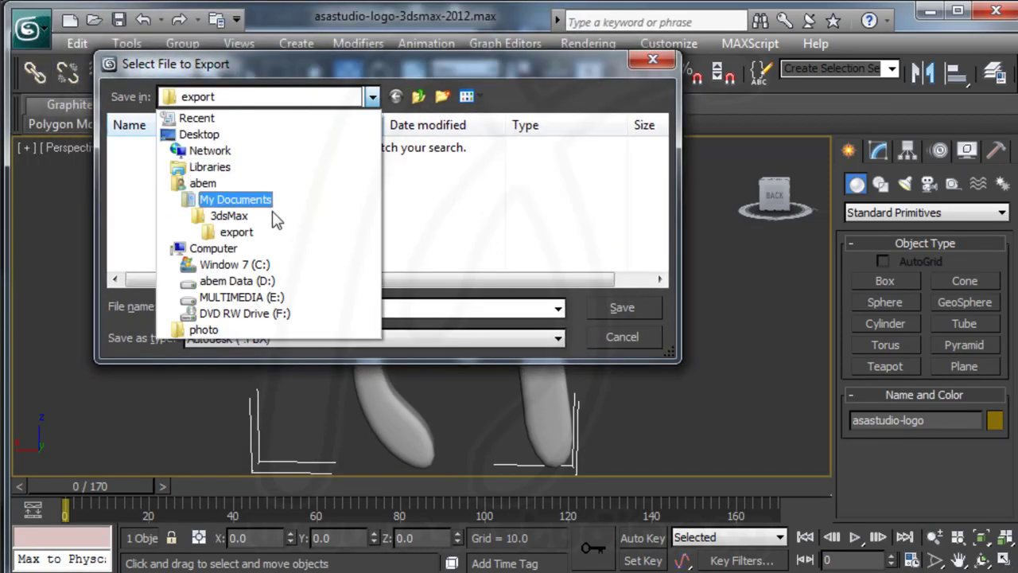
pyautogui.click(239, 280)
pyautogui.scroll(-2, 245, 243)
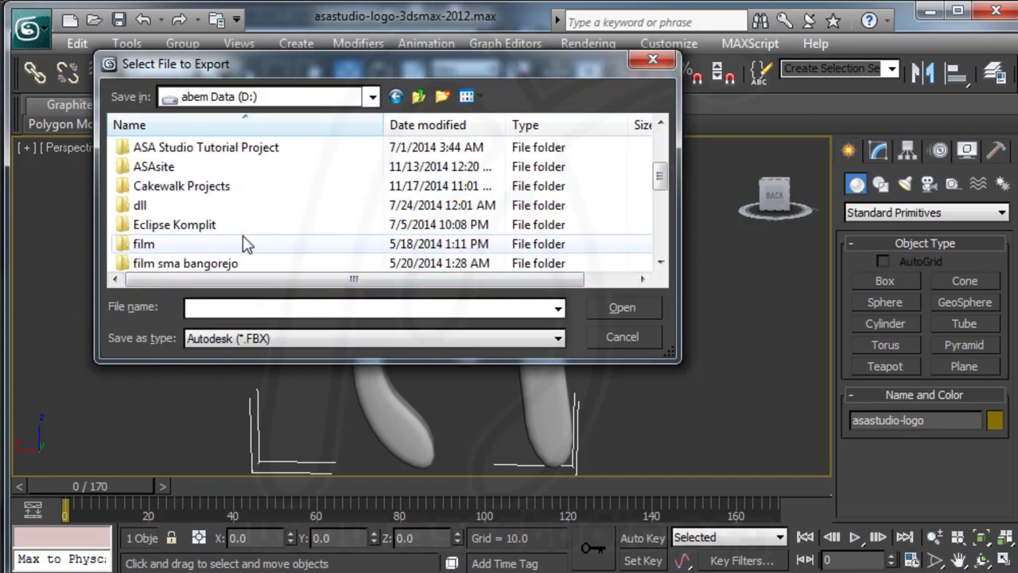
pyautogui.doubleClick(144, 168)
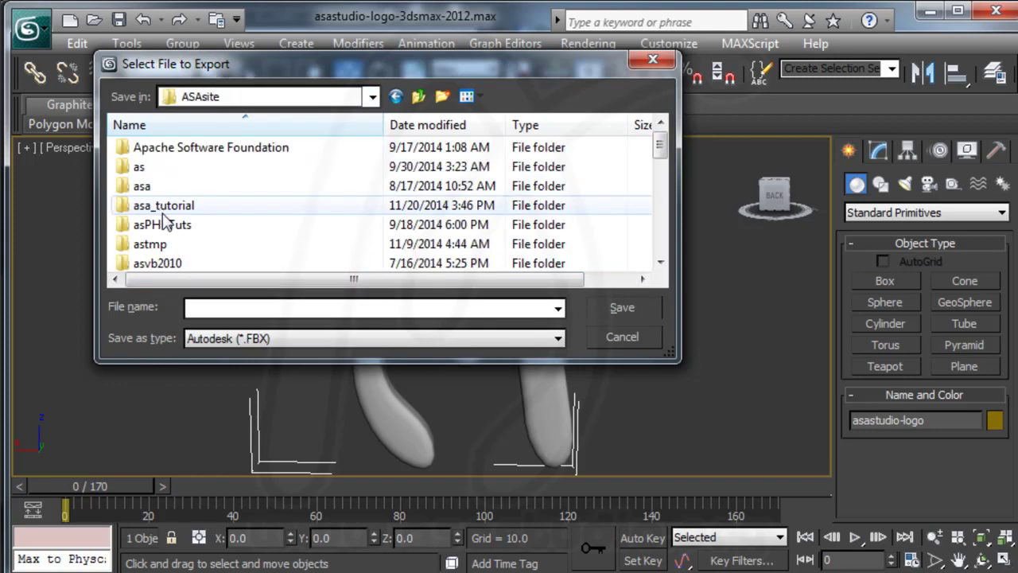
pyautogui.doubleClick(182, 207)
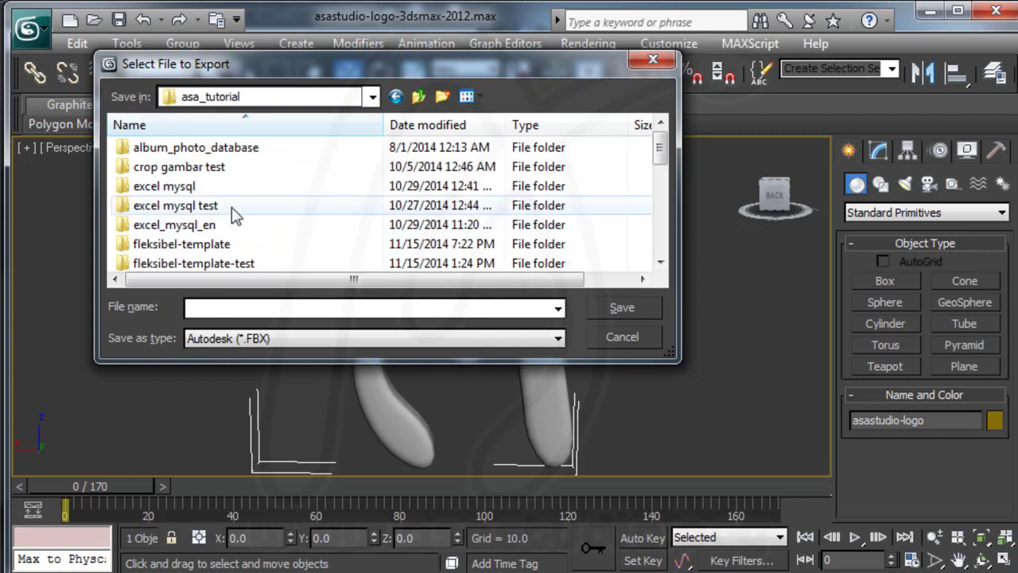
pyautogui.scroll(-2, 233, 213)
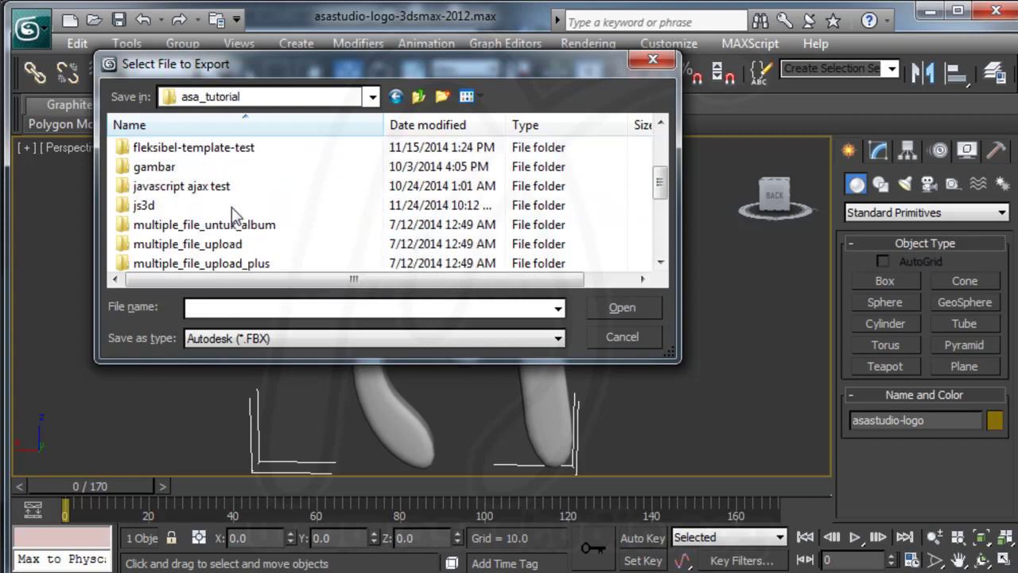
pyautogui.doubleClick(146, 207)
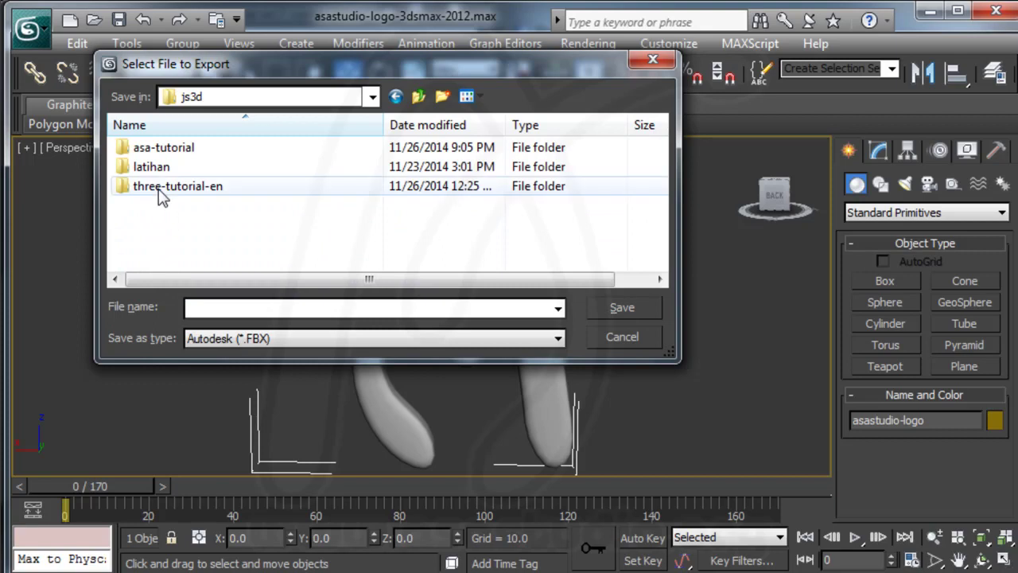
pyautogui.doubleClick(160, 196)
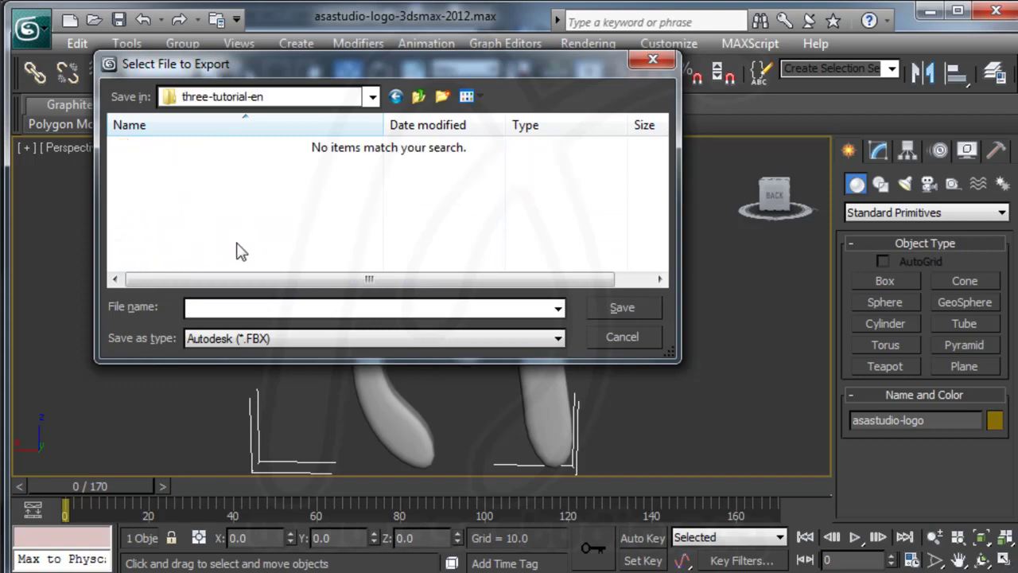
# Step: Name the export file asalogo, keep the Autodesk (*.FBX) format, and save it
pyautogui.click(240, 308)
pyautogui.write('asalogo')
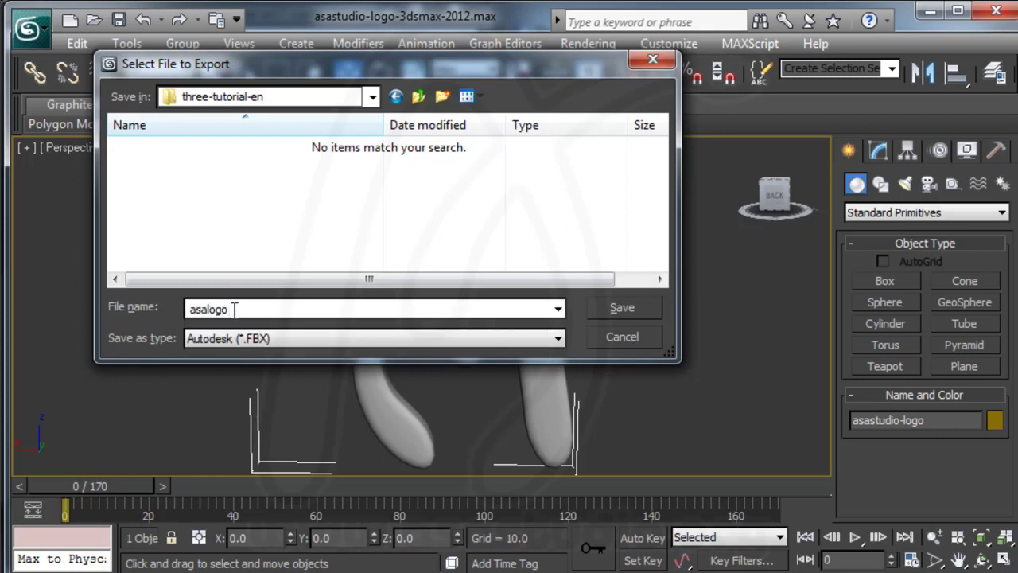
pyautogui.moveTo(234, 308); pyautogui.dragTo(118, 317)
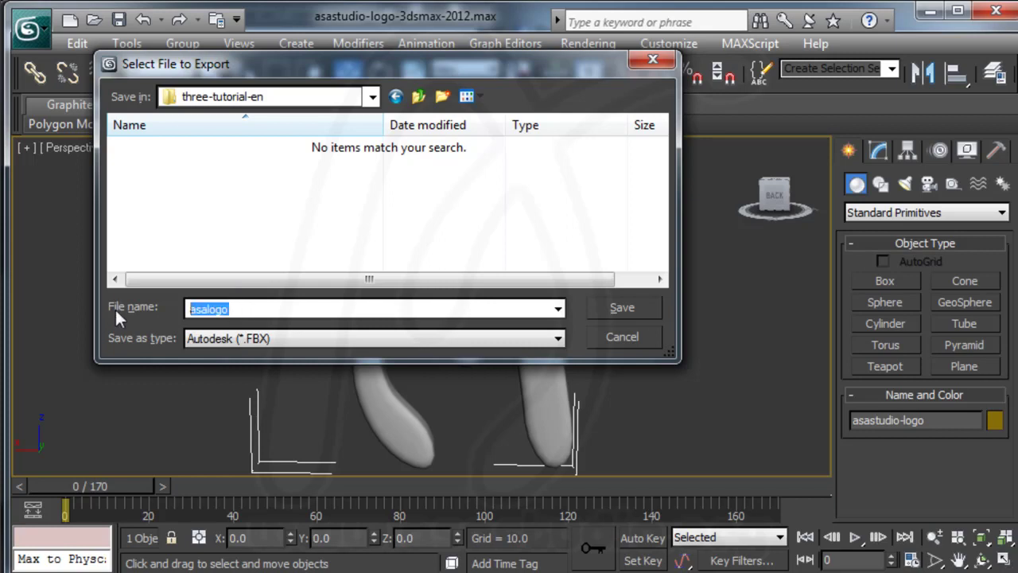
pyautogui.click(240, 338)
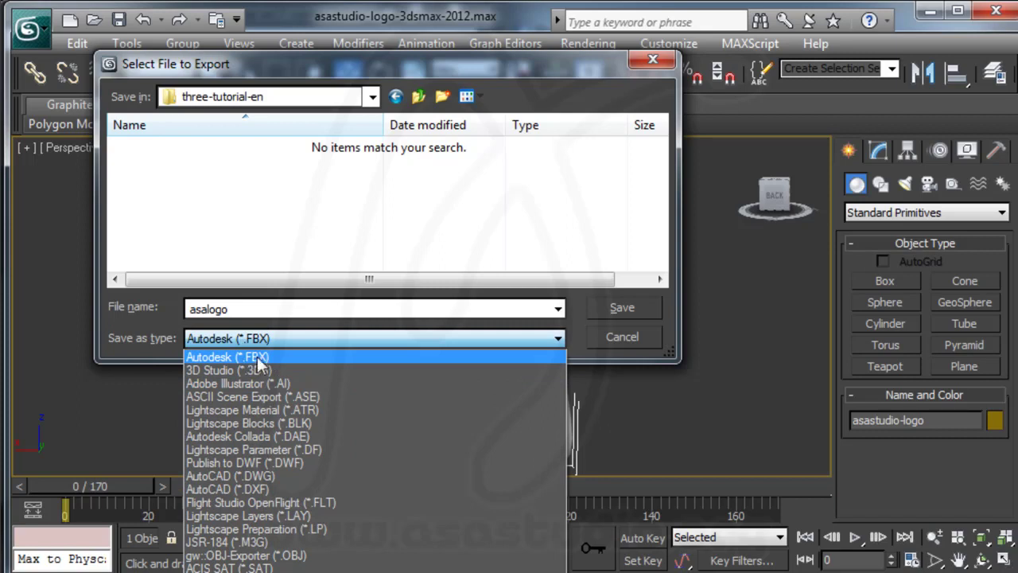
pyautogui.click(277, 358)
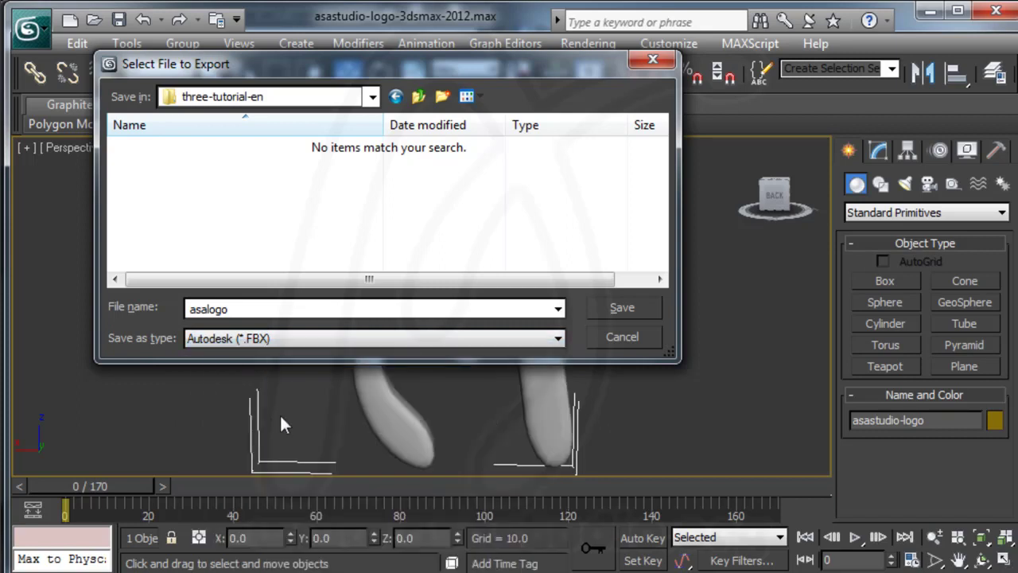
pyautogui.click(621, 311)
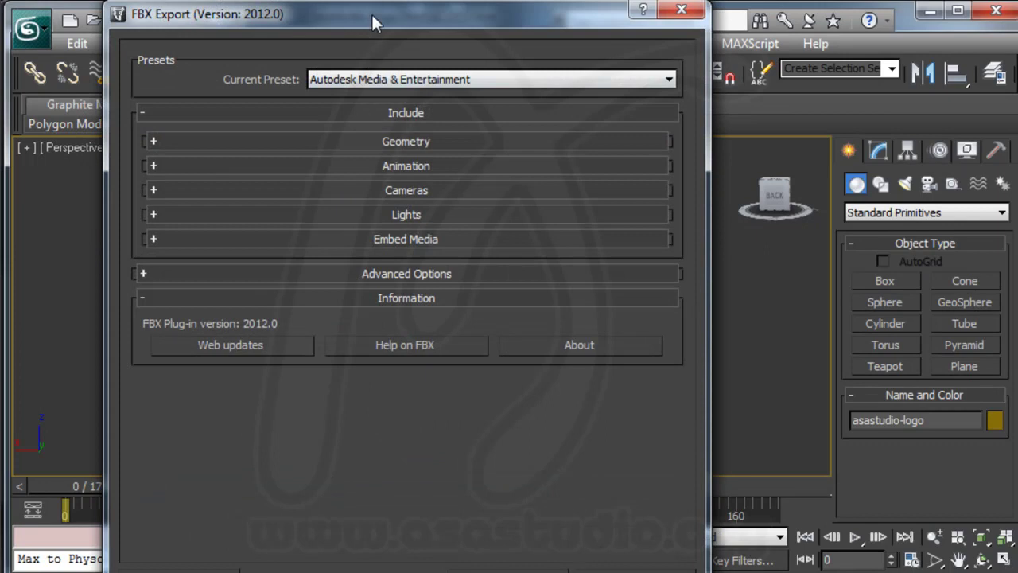
# Step: Review the Geometry and Animation export options and run the FBX export with the Autodesk Media & Entertainment preset
pyautogui.moveTo(372, 12); pyautogui.dragTo(311, 12)
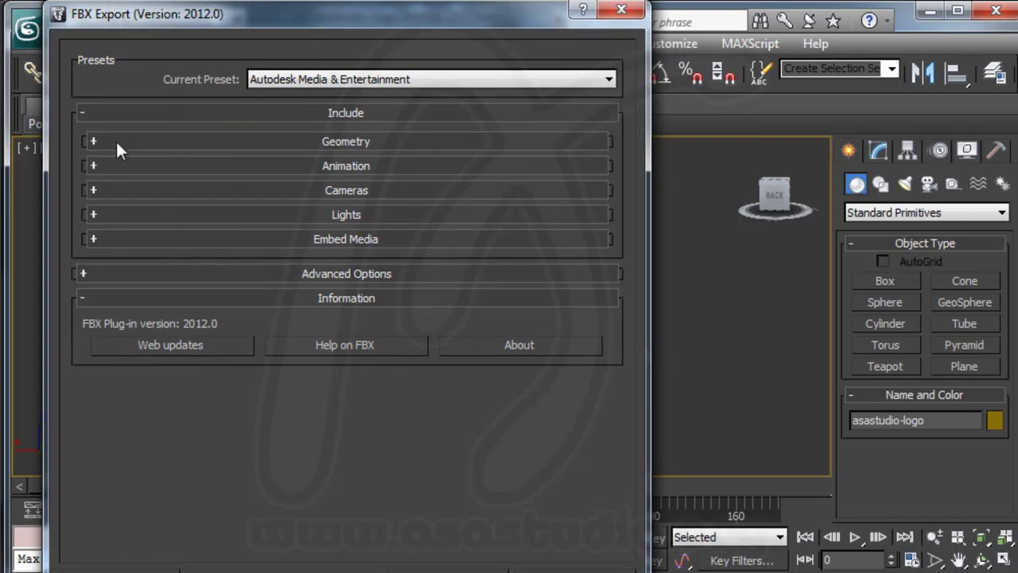
pyautogui.click(92, 140)
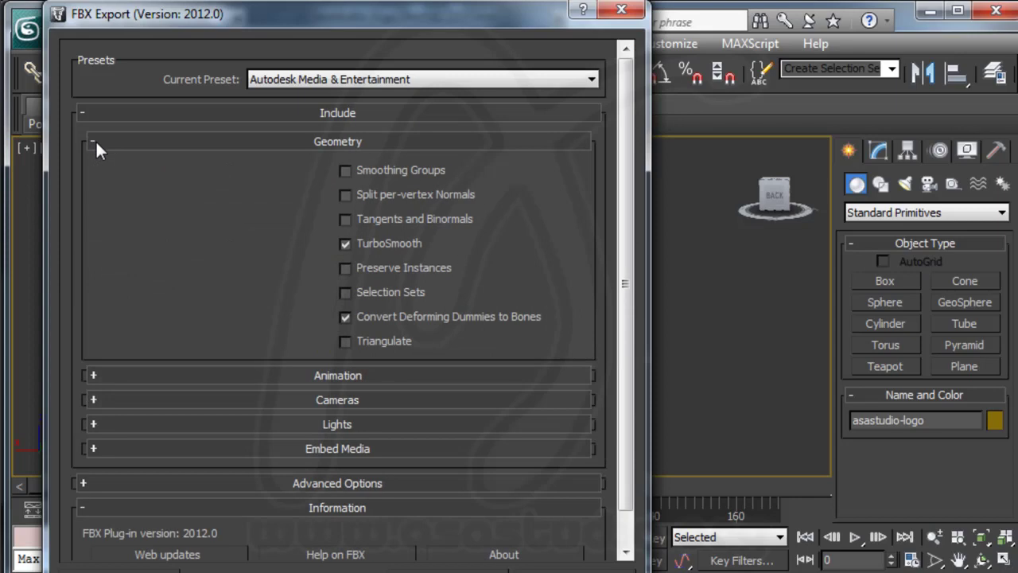
pyautogui.click(93, 140)
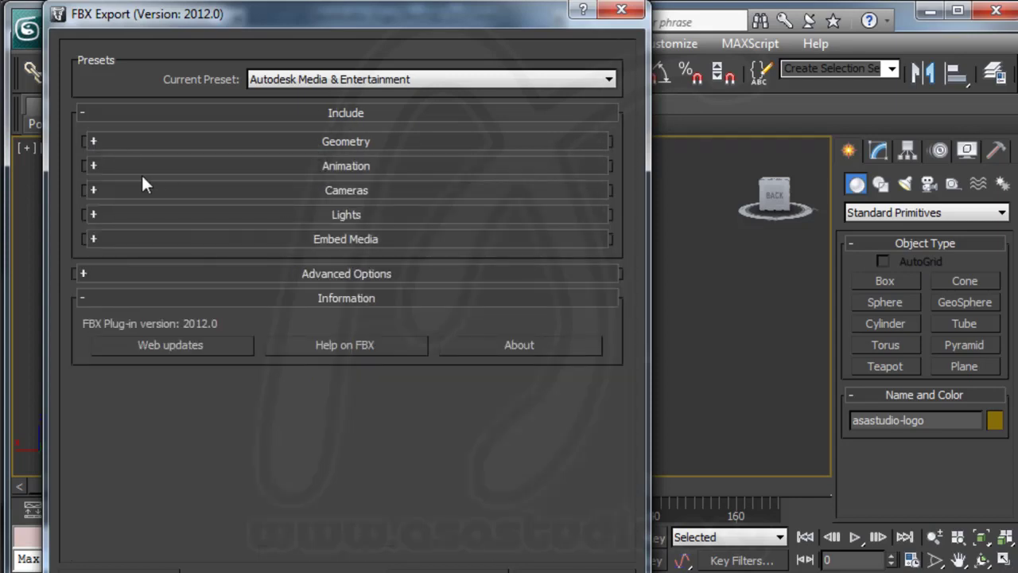
pyautogui.click(93, 165)
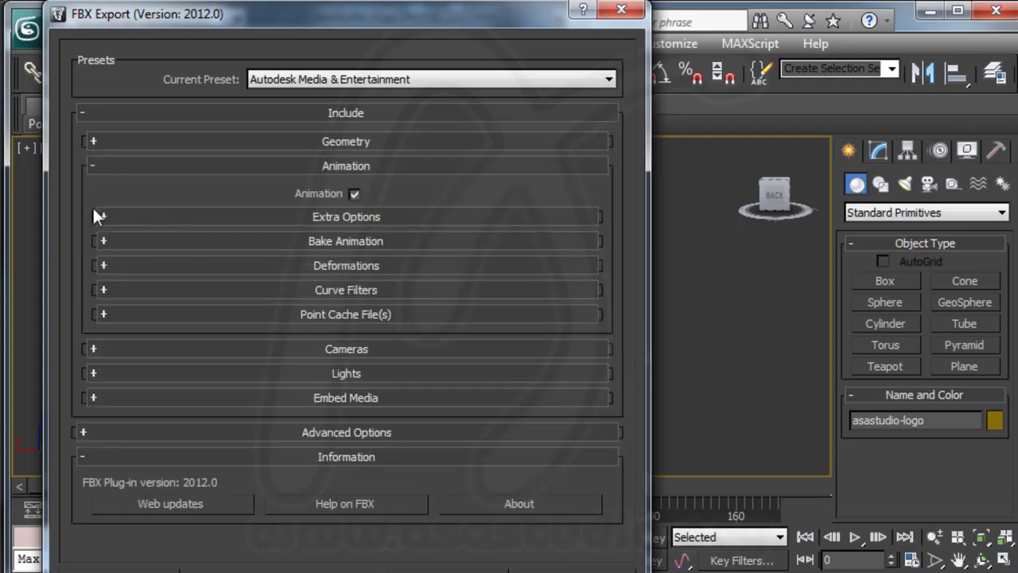
pyautogui.click(92, 165)
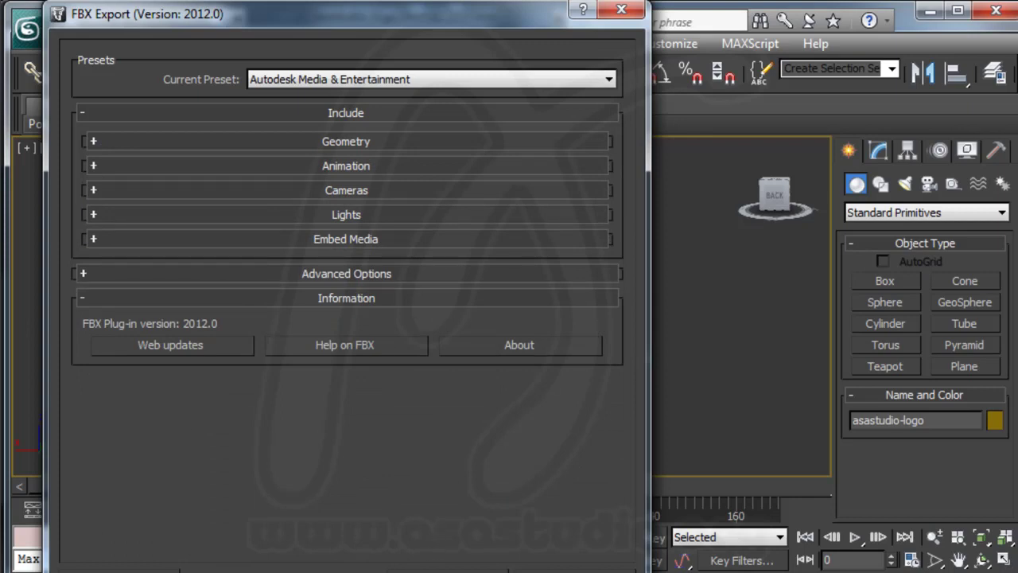
pyautogui.press('Return')
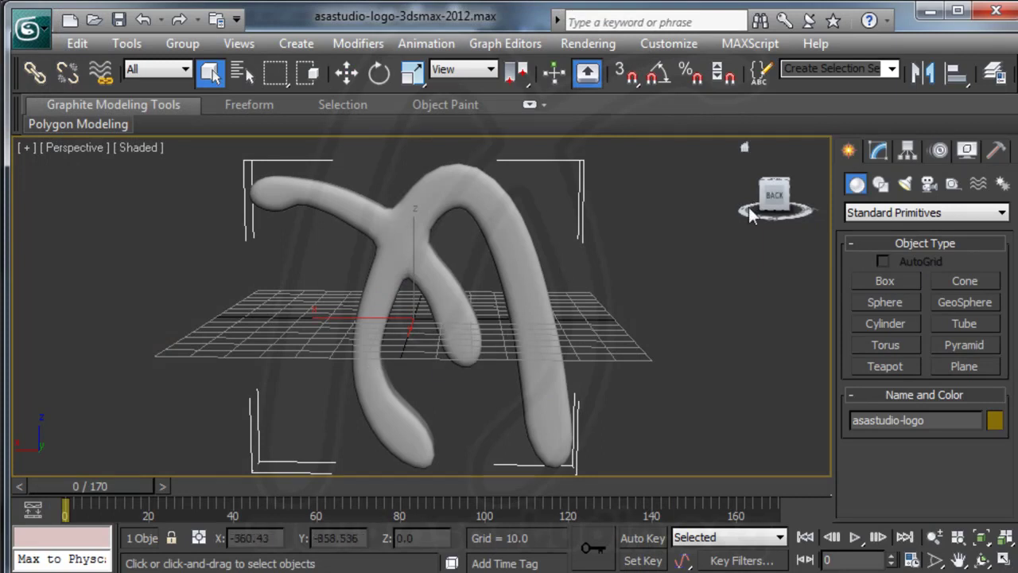
# Step: Close 3ds Max without saving the scene, switch to Blender, dismiss its splash screen and fit its window on screen
pyautogui.click(997, 10)
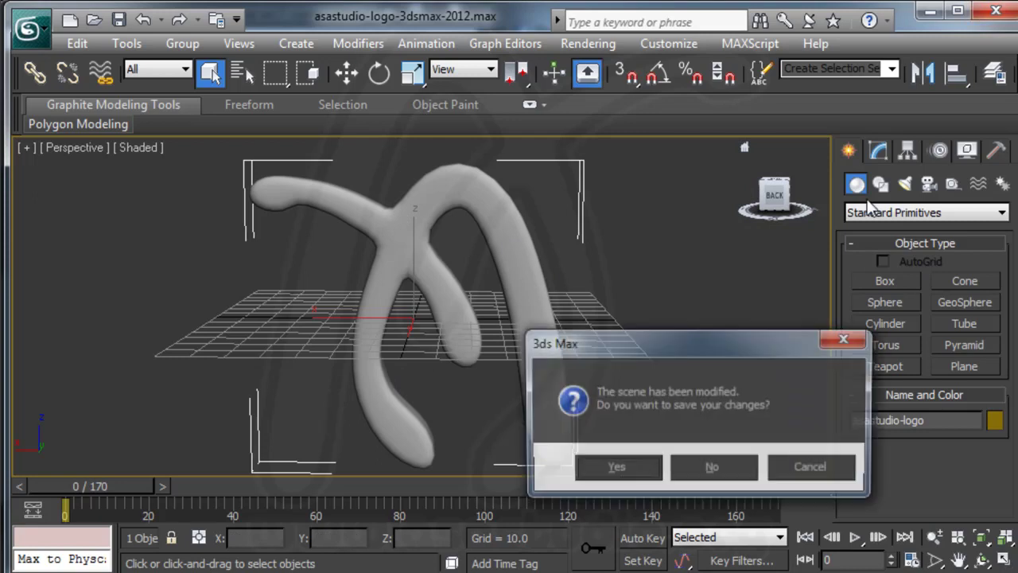
pyautogui.click(708, 469)
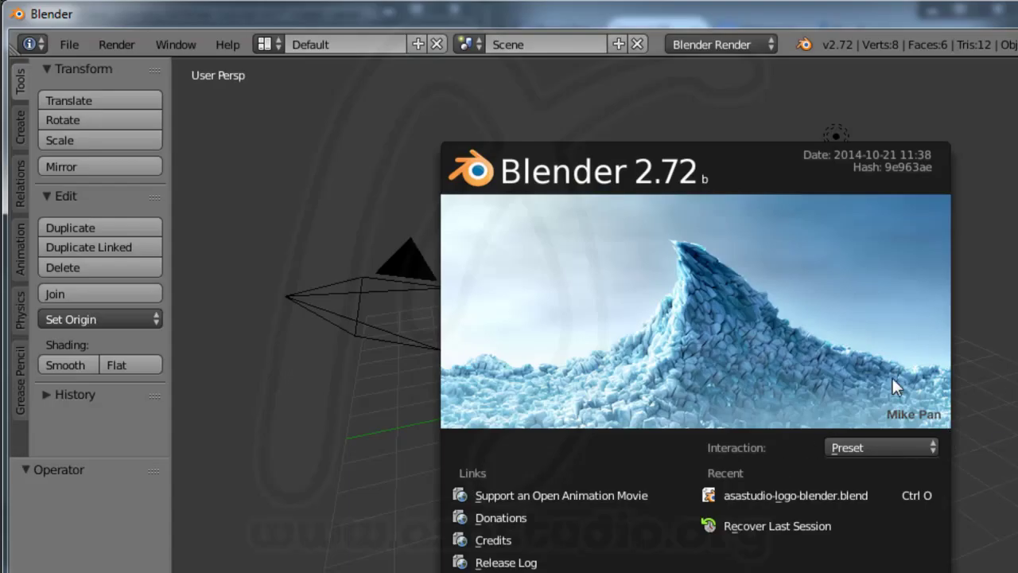
pyautogui.click(971, 431)
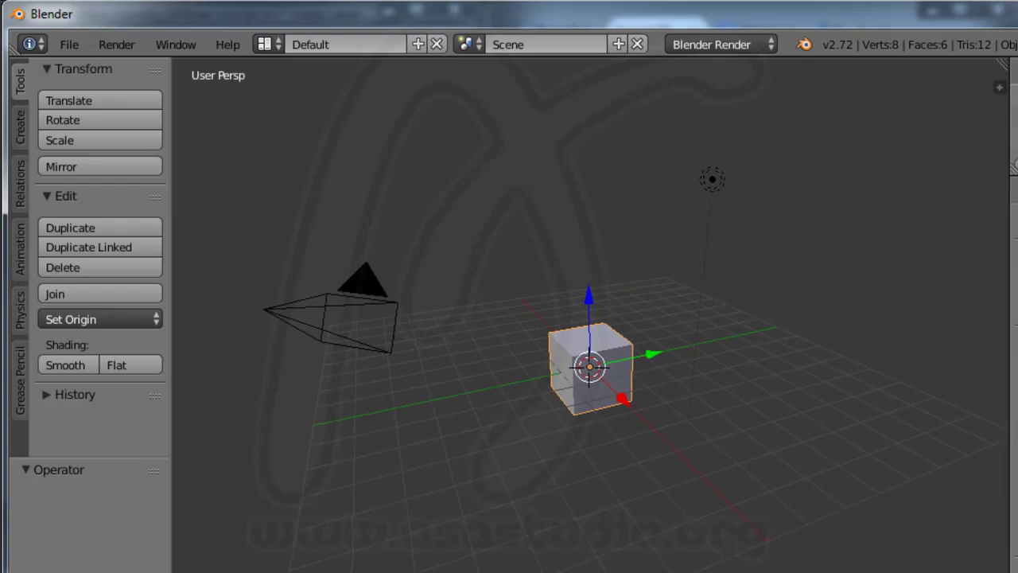
pyautogui.moveTo(485, 6)
pyautogui.mouseDown()
pyautogui.moveTo(473, 153)
pyautogui.moveTo(478, 19)
pyautogui.mouseUp()
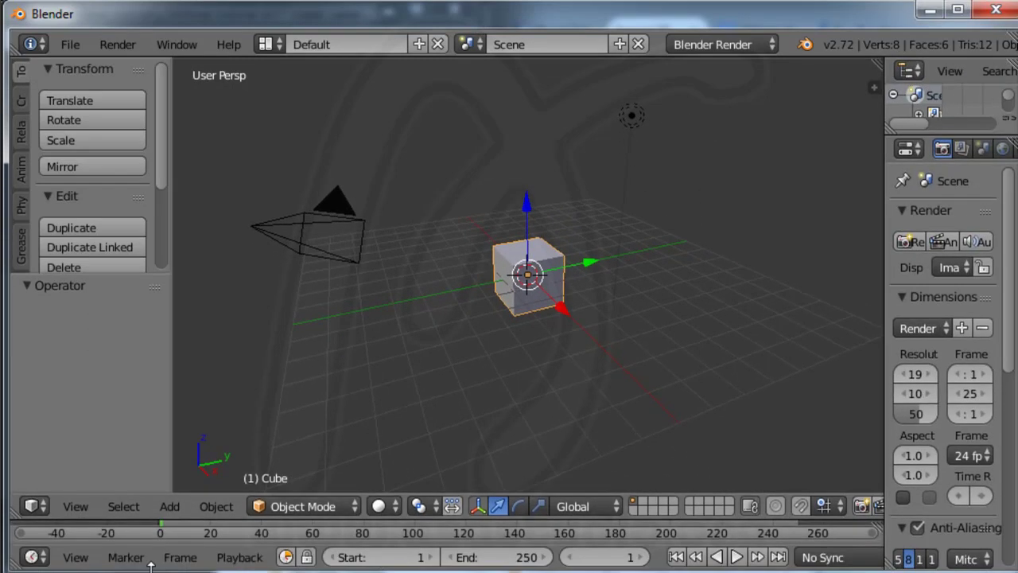
# Step: Import asalogo.FBX from D:\ASAsite\asa_tutorial\js3d\three-tutorial-en using the Autodesk FBX format
pyautogui.click(72, 46)
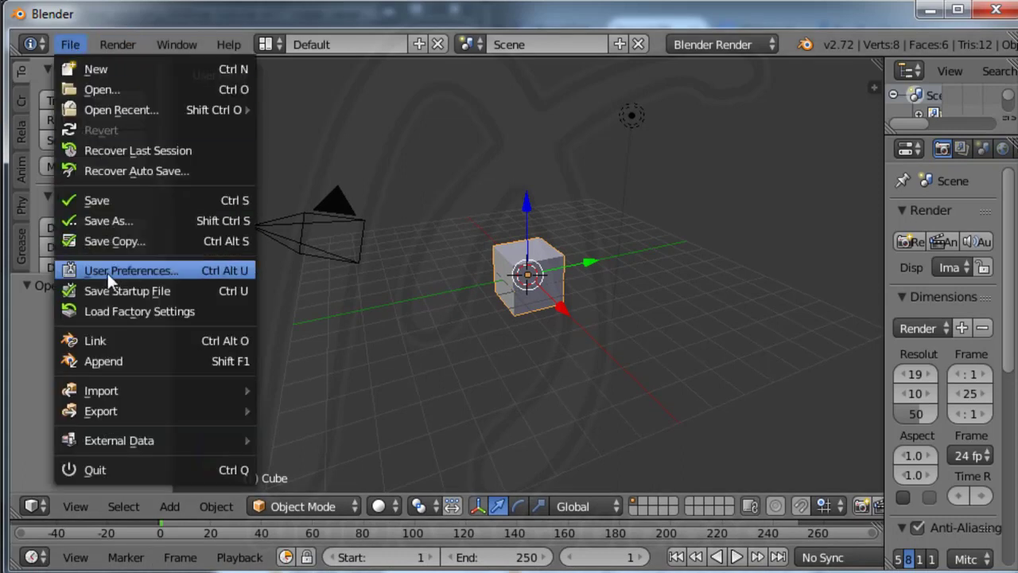
pyautogui.moveTo(120, 391)
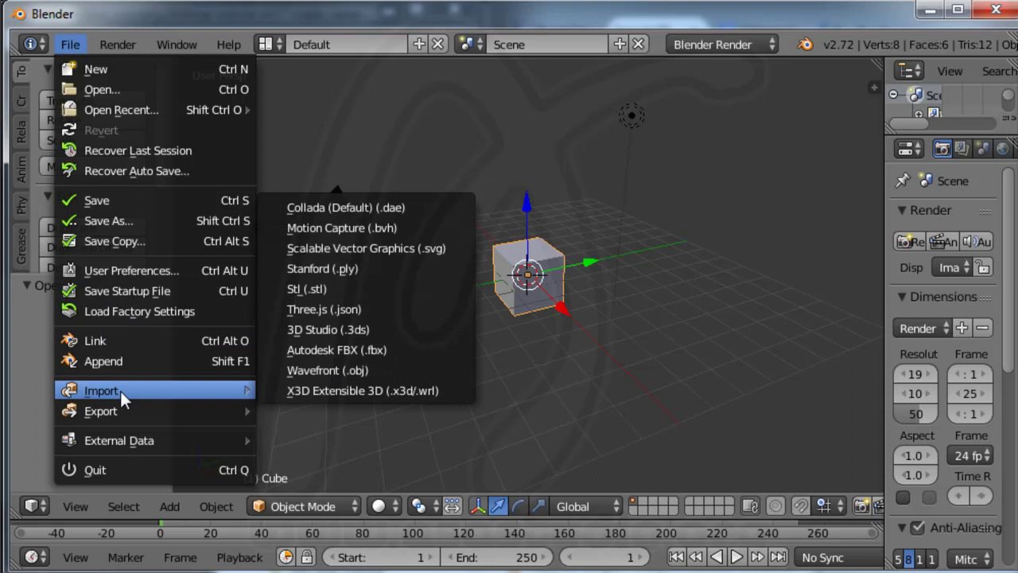
pyautogui.click(331, 354)
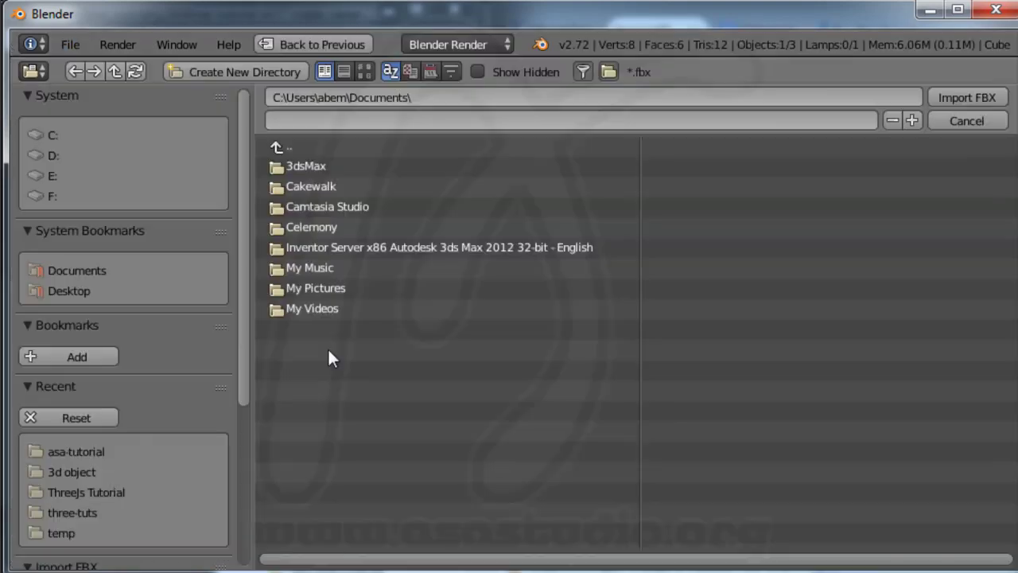
pyautogui.click(50, 156)
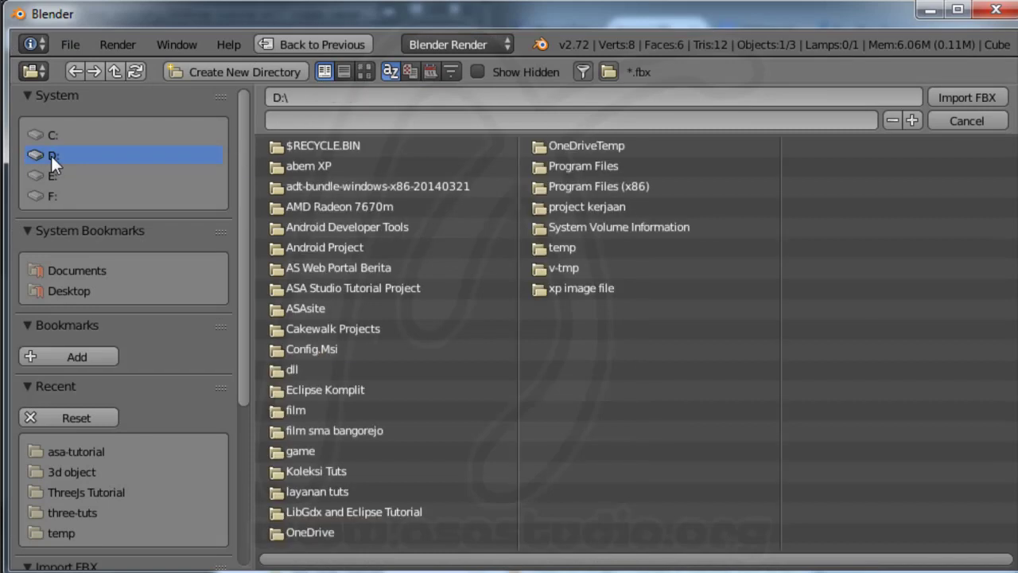
pyautogui.click(312, 310)
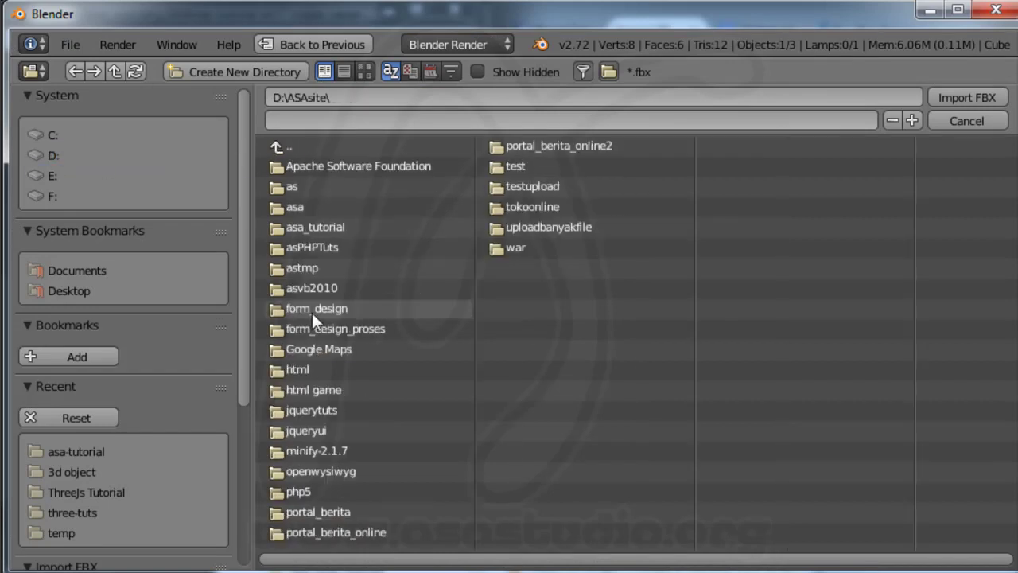
pyautogui.click(312, 229)
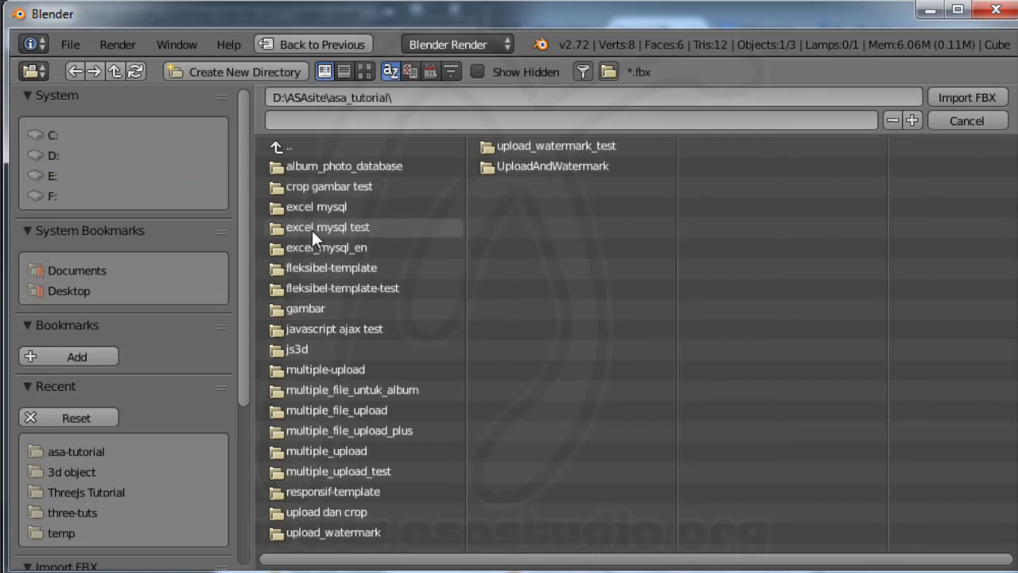
pyautogui.click(305, 353)
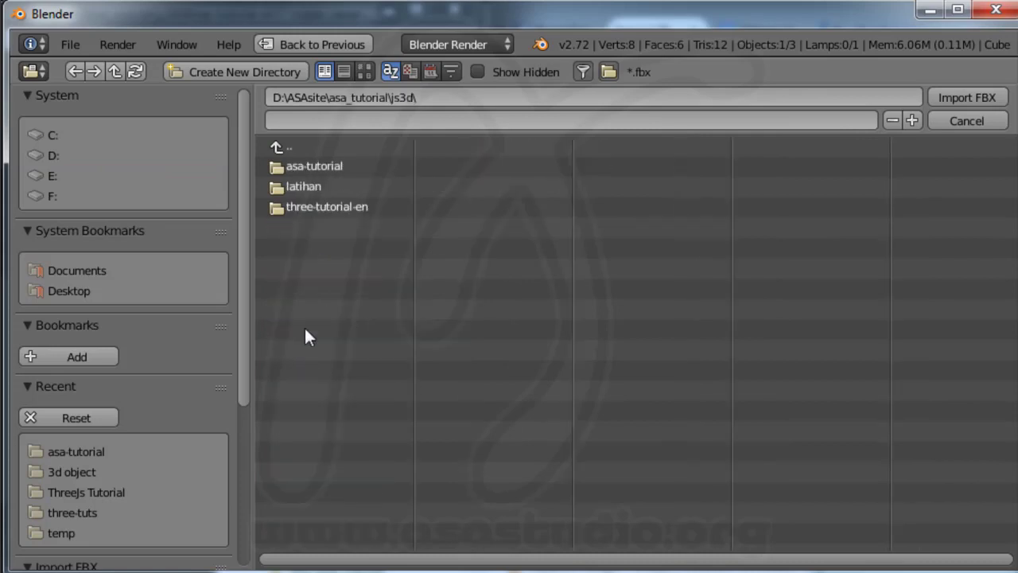
pyautogui.click(310, 207)
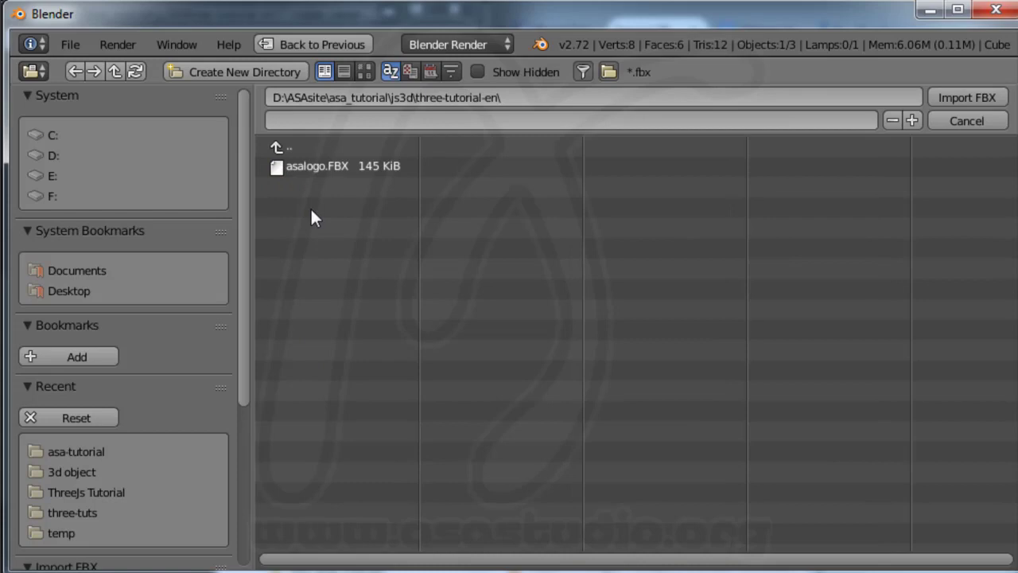
pyautogui.click(328, 167)
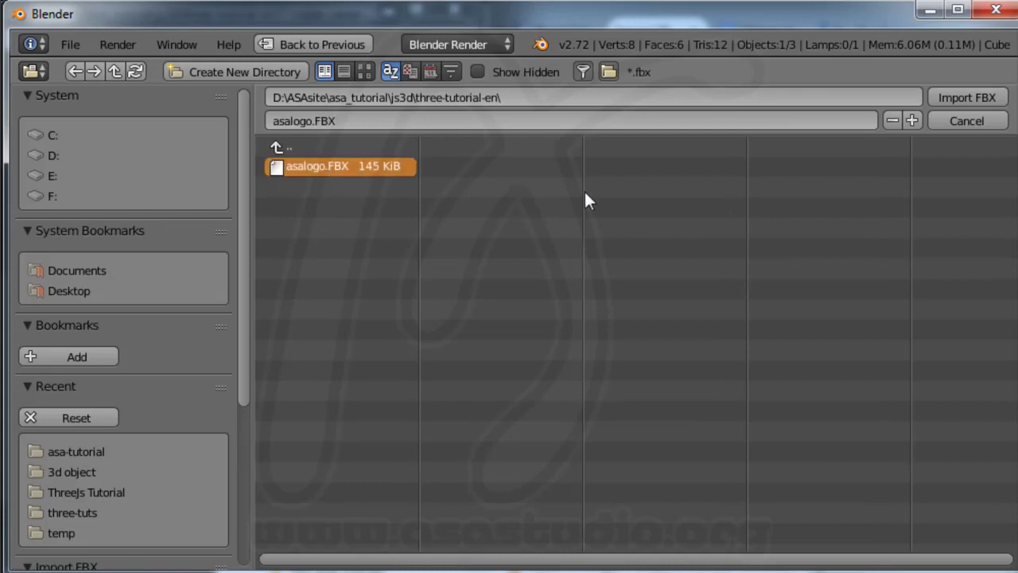
pyautogui.click(970, 98)
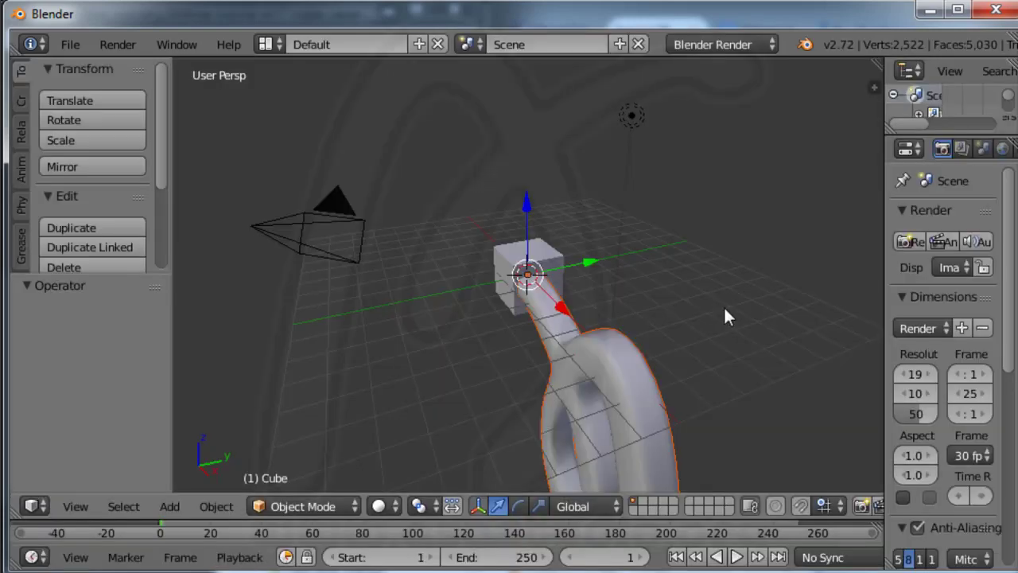
# Step: Delete the default cube from the scene
pyautogui.rightClick(504, 255)
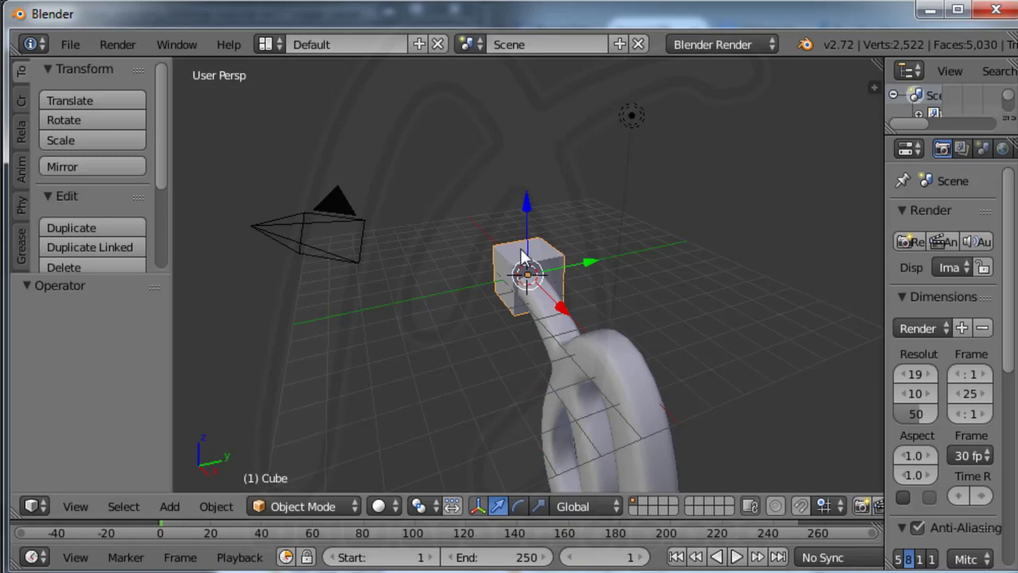
pyautogui.press('x')
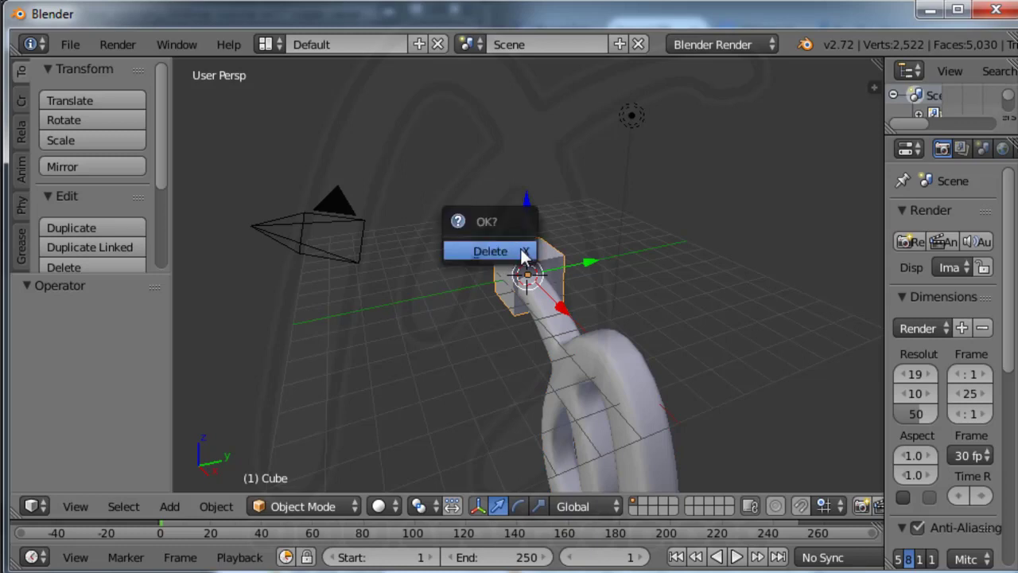
pyautogui.click(477, 252)
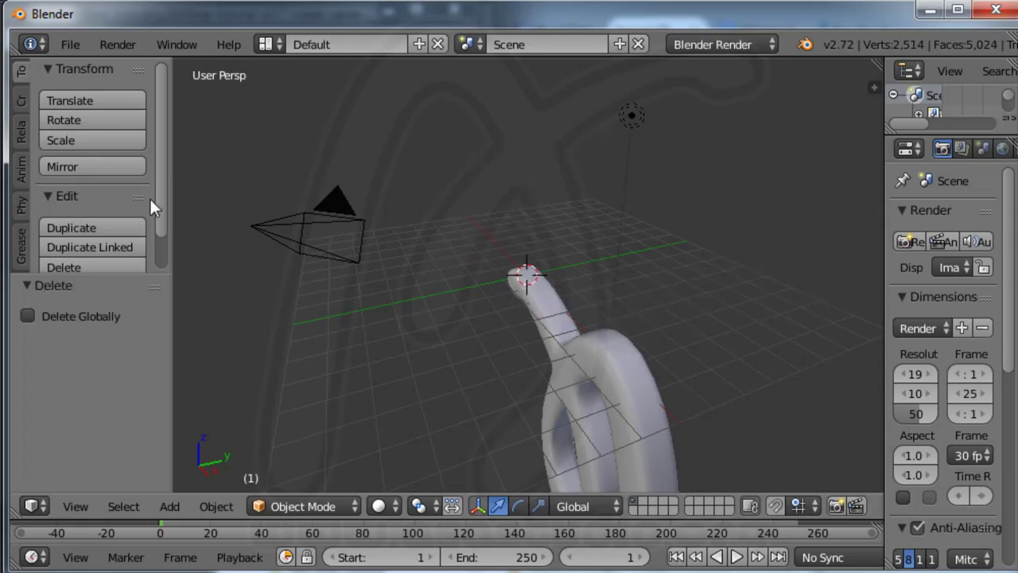
# Step: Try to apply Set Origin with Origin to Center of Mass while the logo is not selected
pyautogui.click(589, 424)
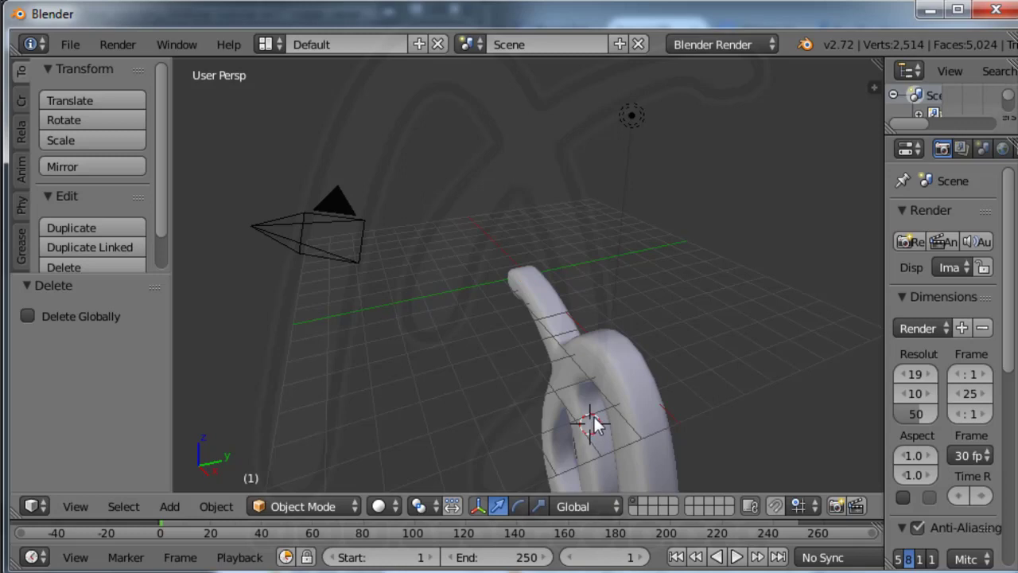
pyautogui.press('space')
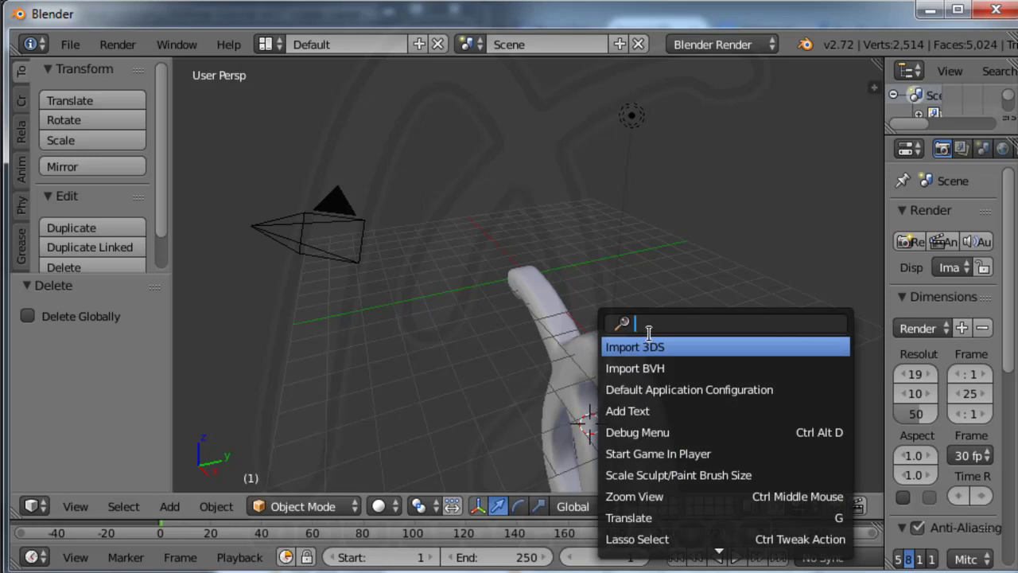
pyautogui.write('ori')
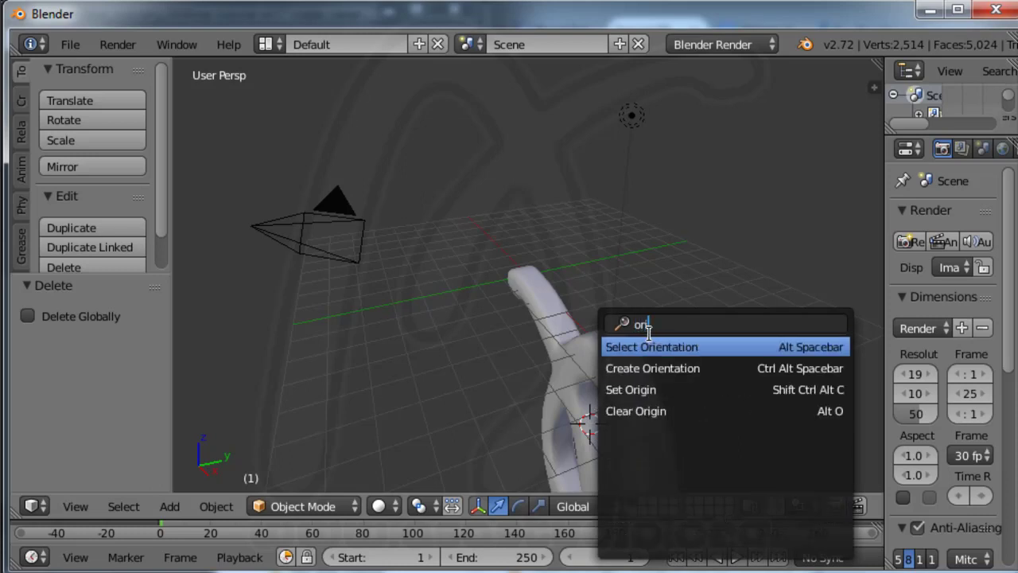
pyautogui.click(661, 389)
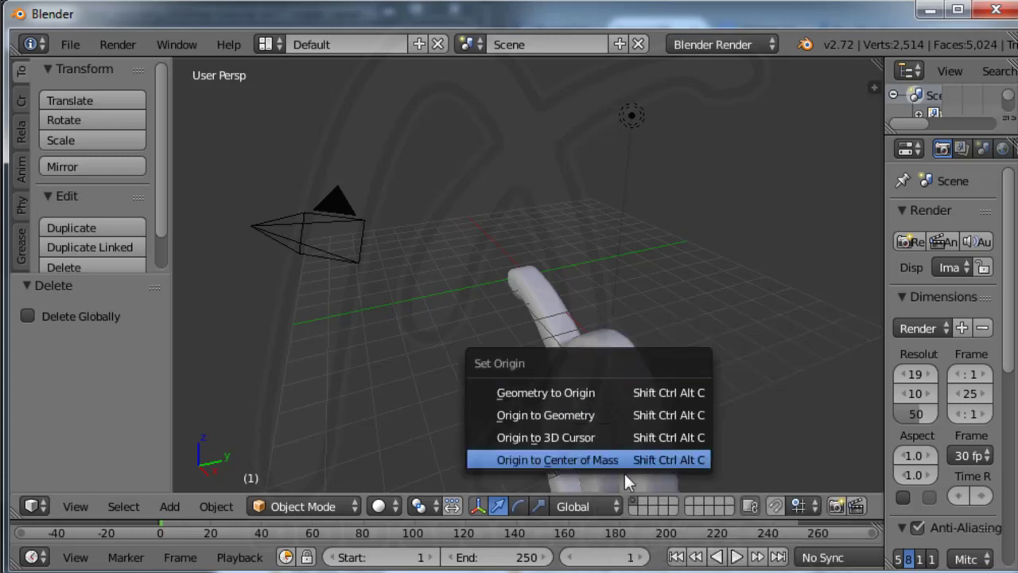
pyautogui.click(565, 460)
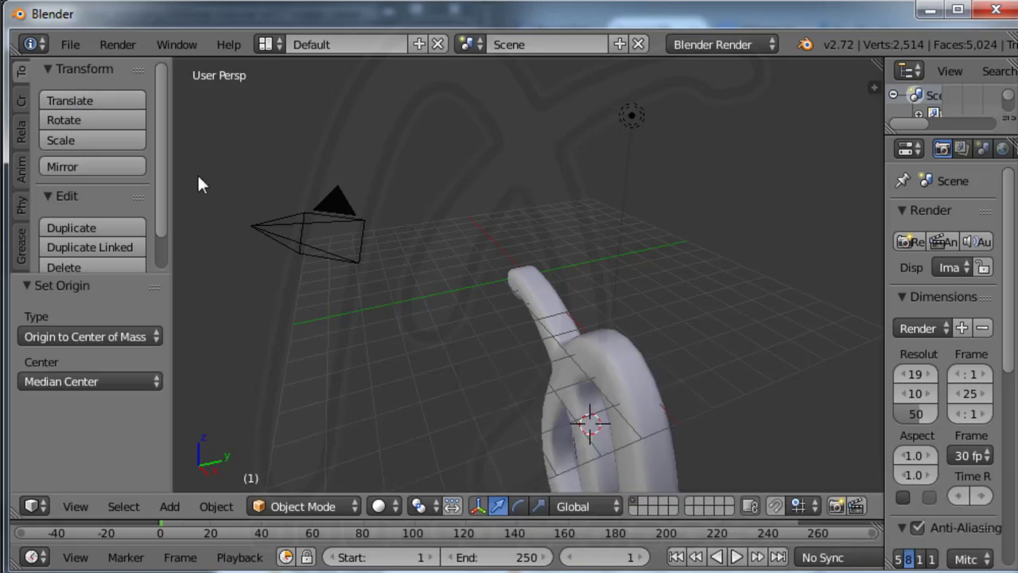
pyautogui.click(617, 417)
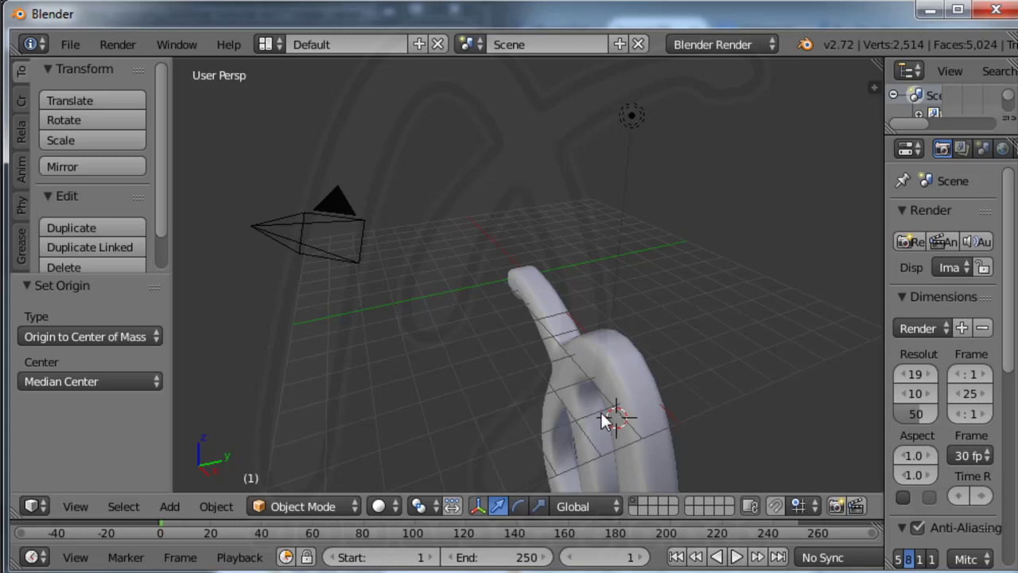
# Step: Set the logo's origin to its Center of Mass and move it to the grid centre, about -11.5 along X and 3.08 along Y
pyautogui.rightClick(594, 444)
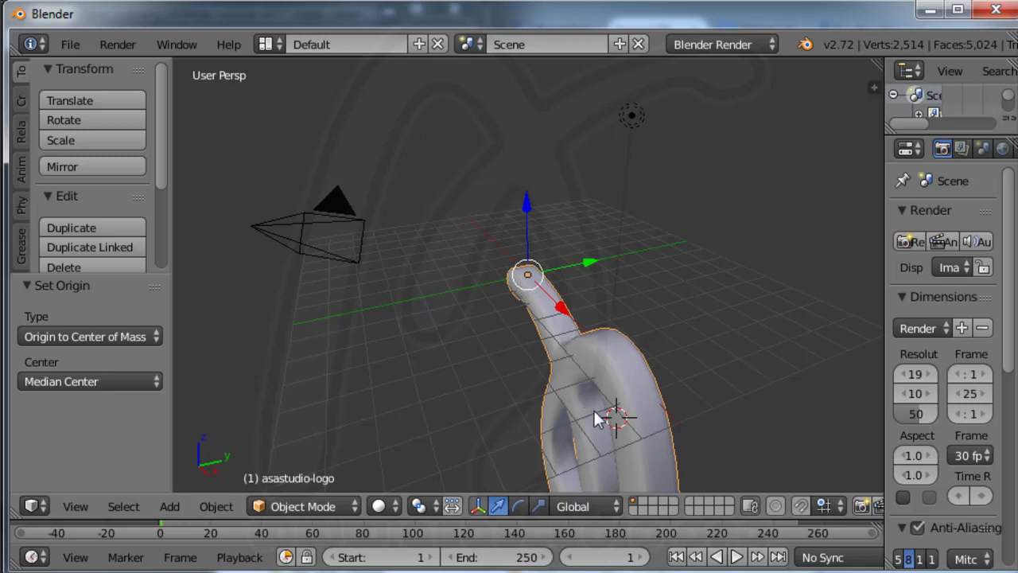
pyautogui.press('space')
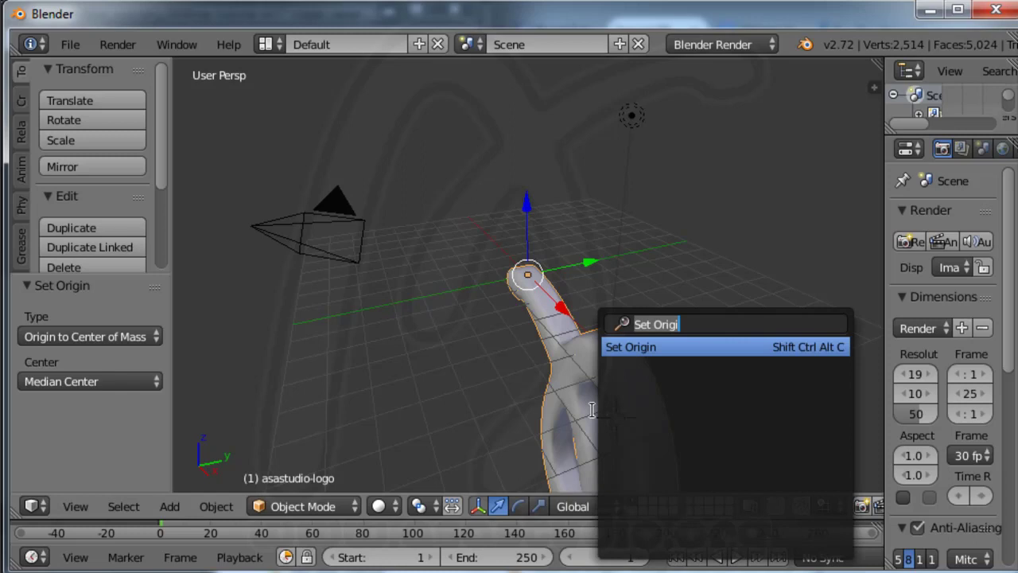
pyautogui.click(630, 348)
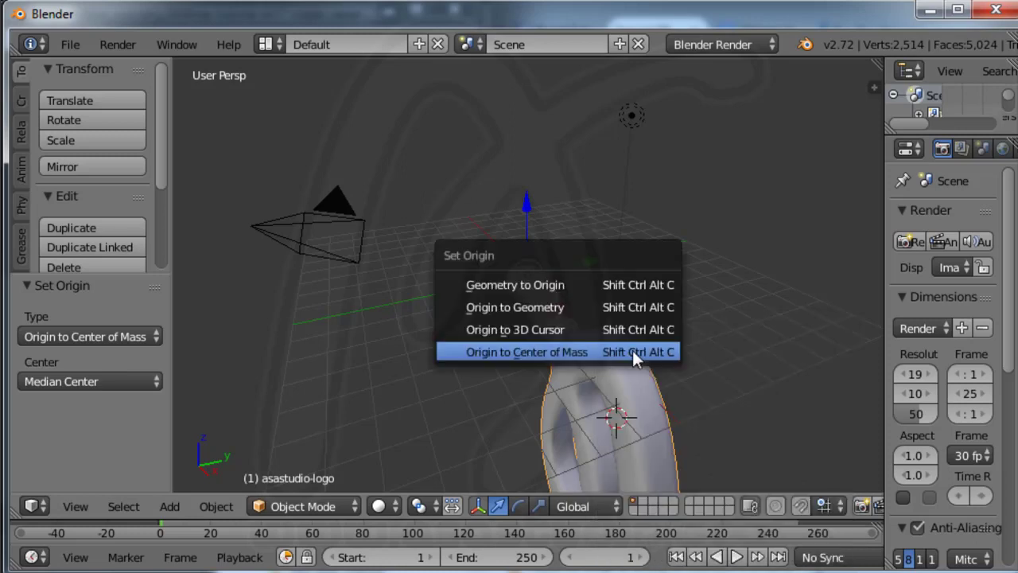
pyautogui.click(514, 351)
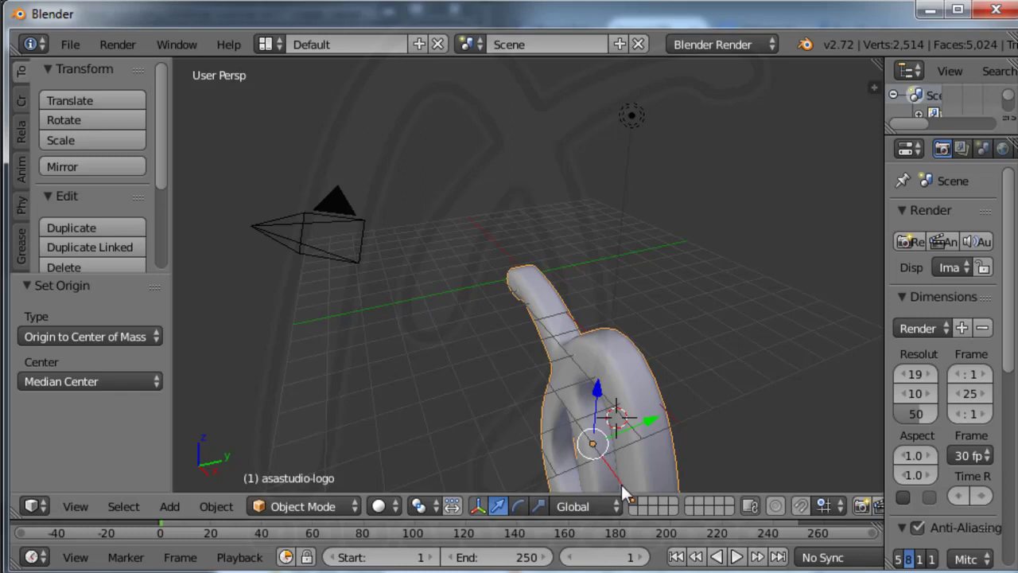
pyautogui.moveTo(620, 480); pyautogui.dragTo(505, 324)
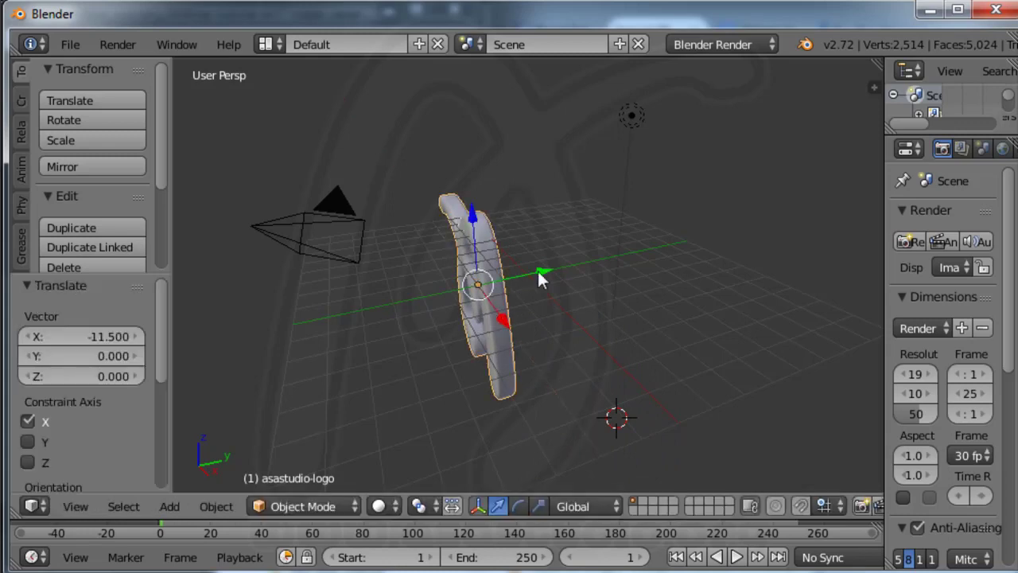
pyautogui.moveTo(544, 275); pyautogui.dragTo(592, 257)
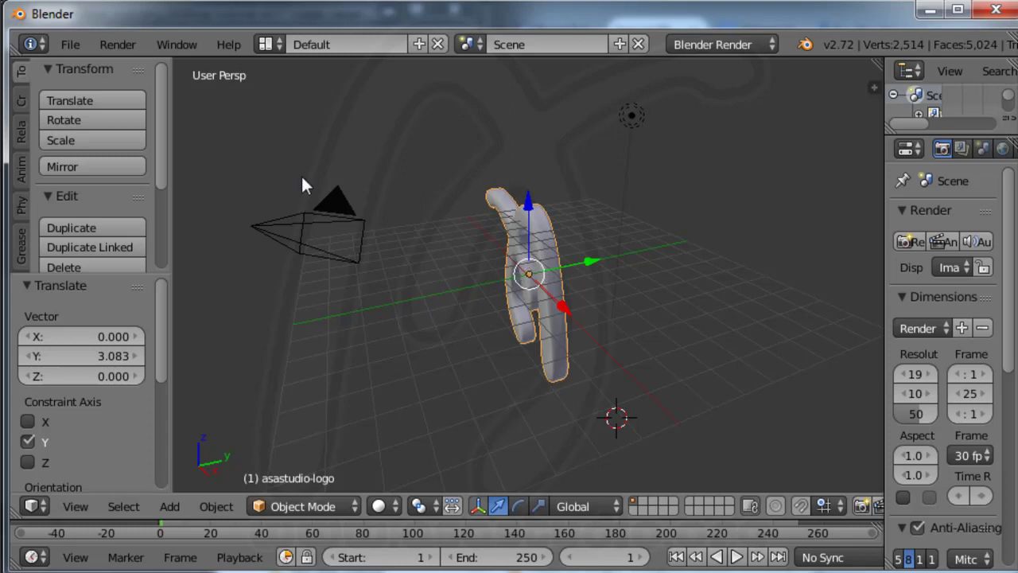
# Step: Start a Collada (.dae) export of the logo and set the destination folder to D:\ASAsite\asa_tutorial\js3d\three-tutorial-en
pyautogui.click(62, 44)
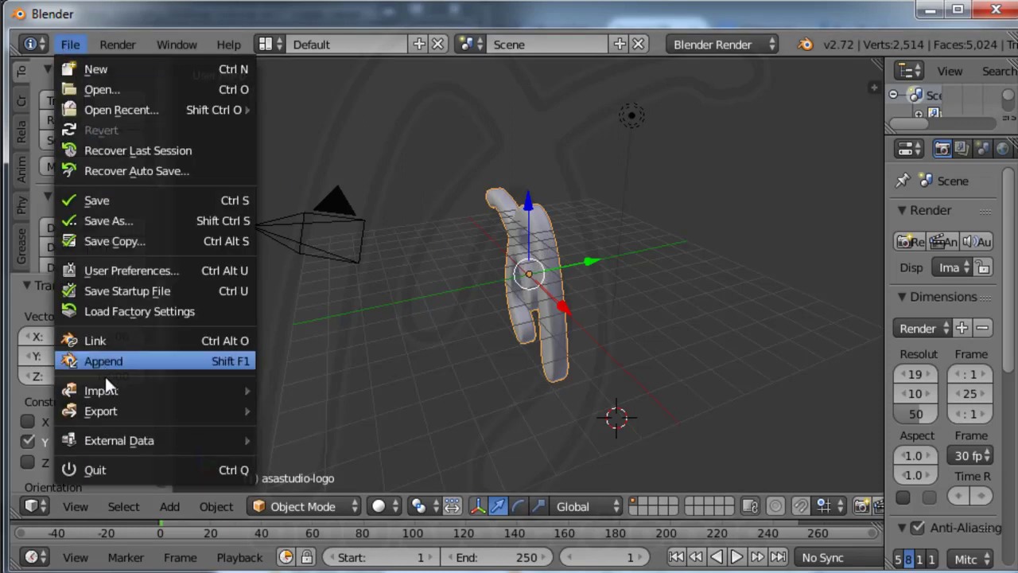
pyautogui.moveTo(111, 408)
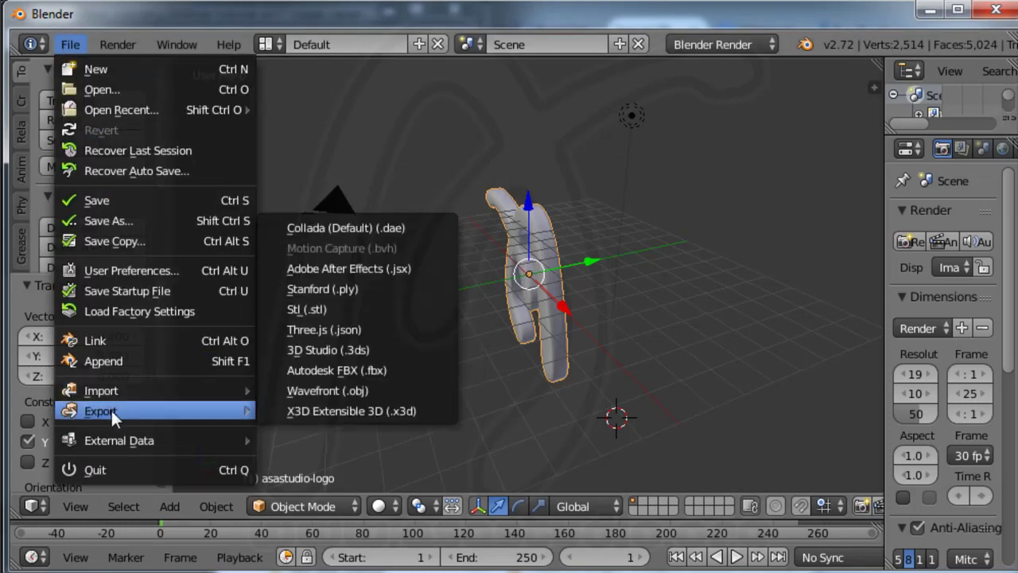
pyautogui.click(341, 229)
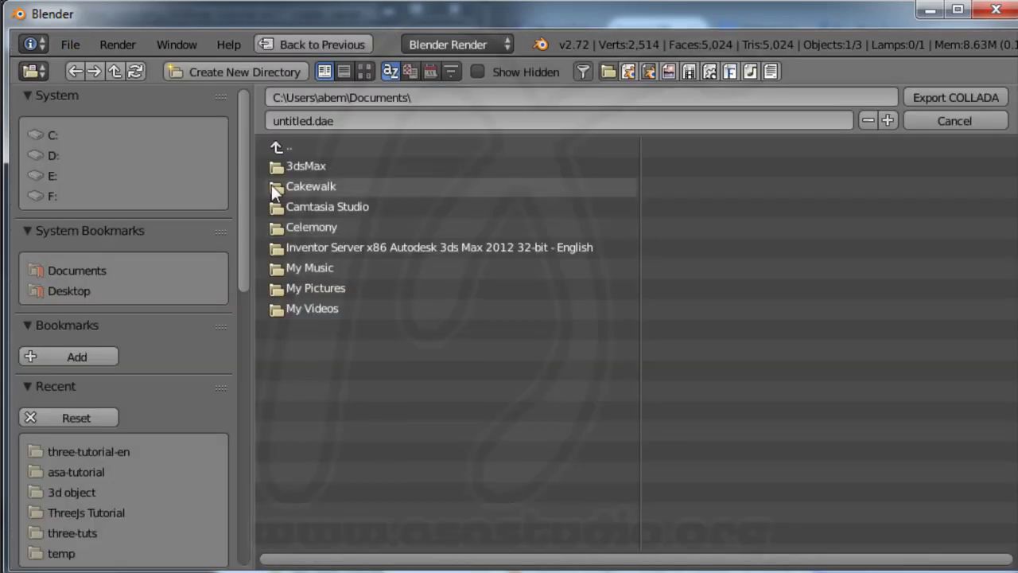
pyautogui.click(56, 155)
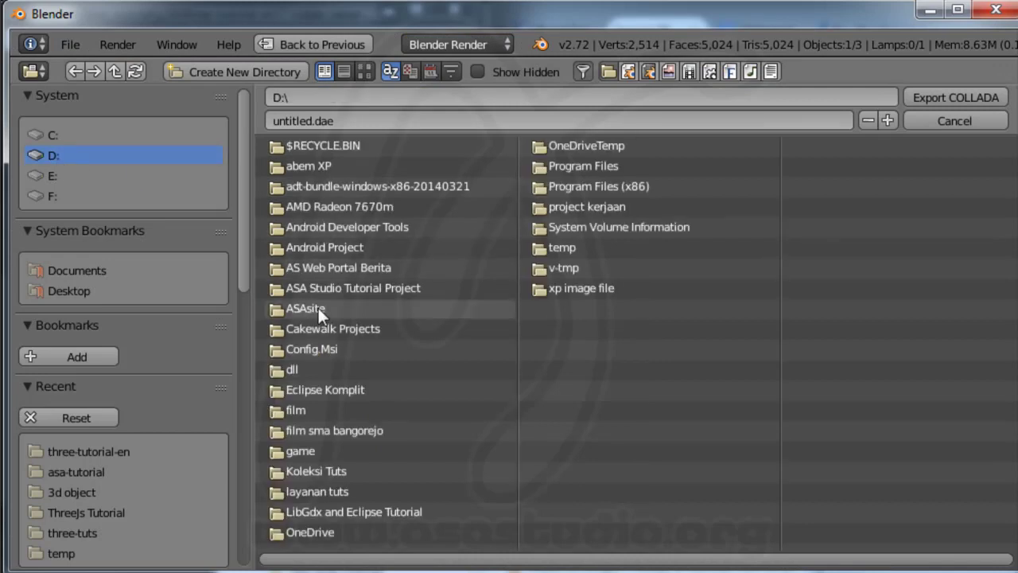
pyautogui.click(318, 307)
pyautogui.click(321, 228)
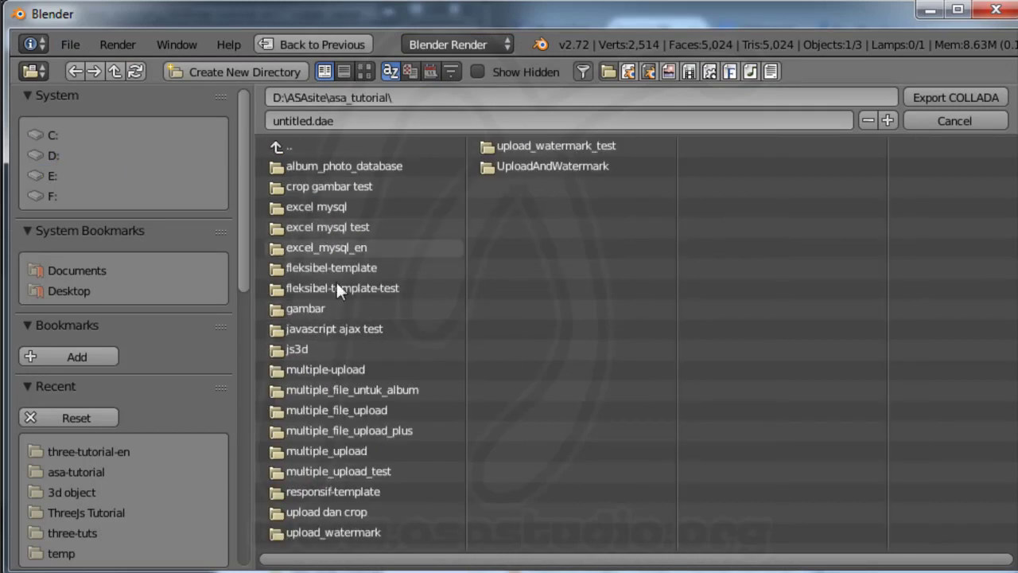
pyautogui.click(298, 351)
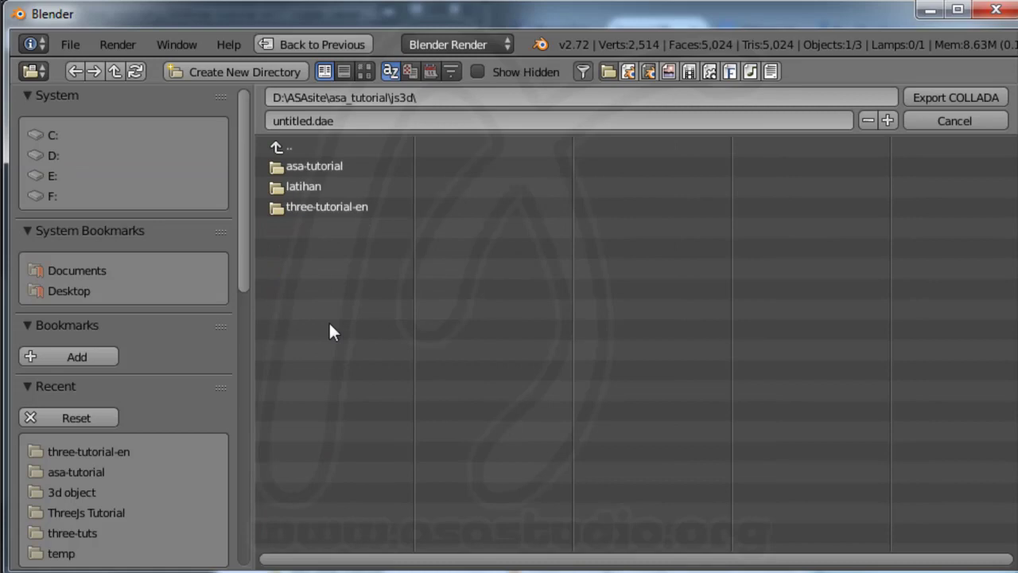
pyautogui.click(312, 207)
# Step: Export the Collada file under the name asalogo.dae and close Blender
pyautogui.doubleClick(311, 114)
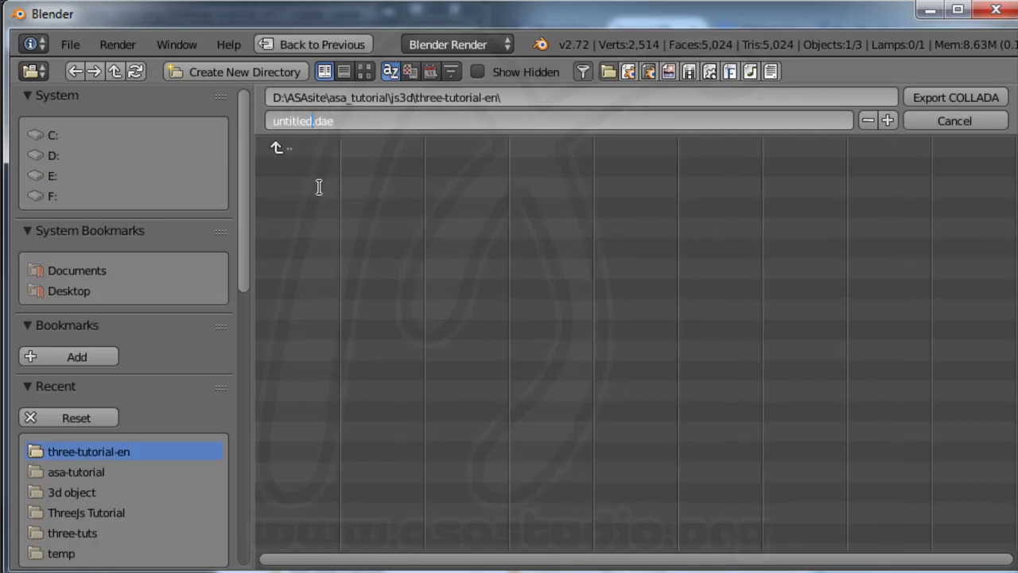
pyautogui.hotkey('shift', 'Home')
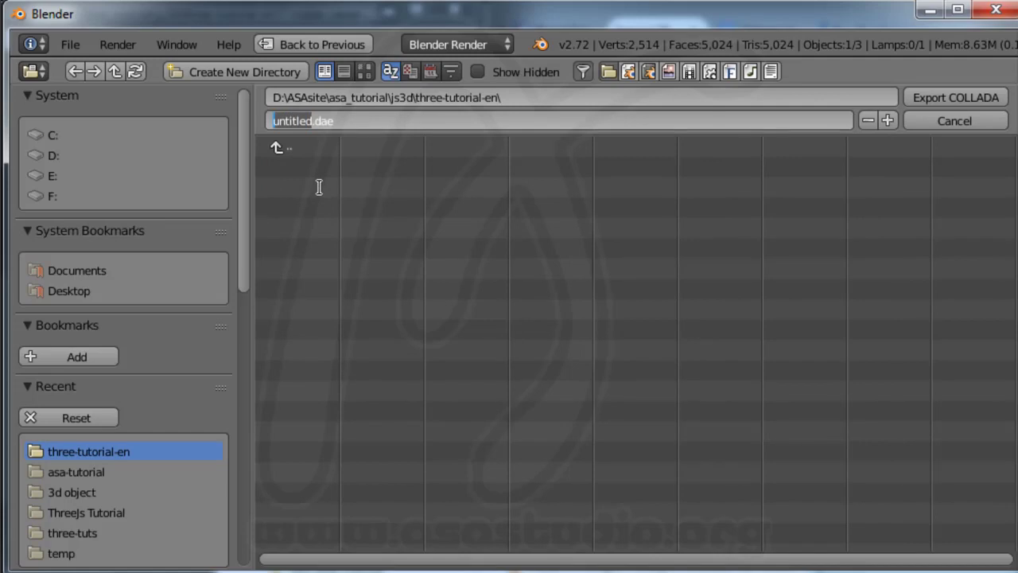
pyautogui.write('asalogo')
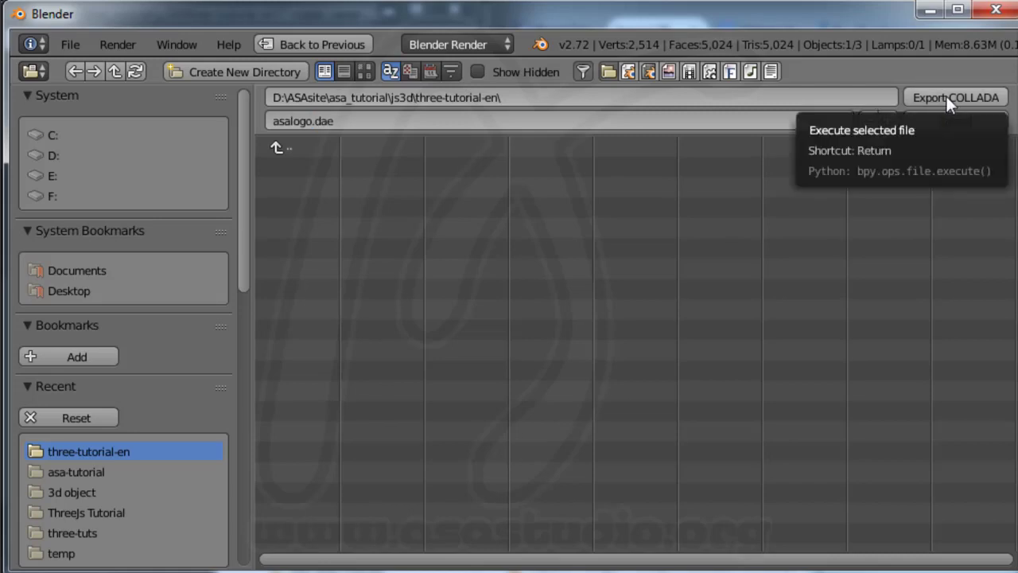
pyautogui.click(946, 95)
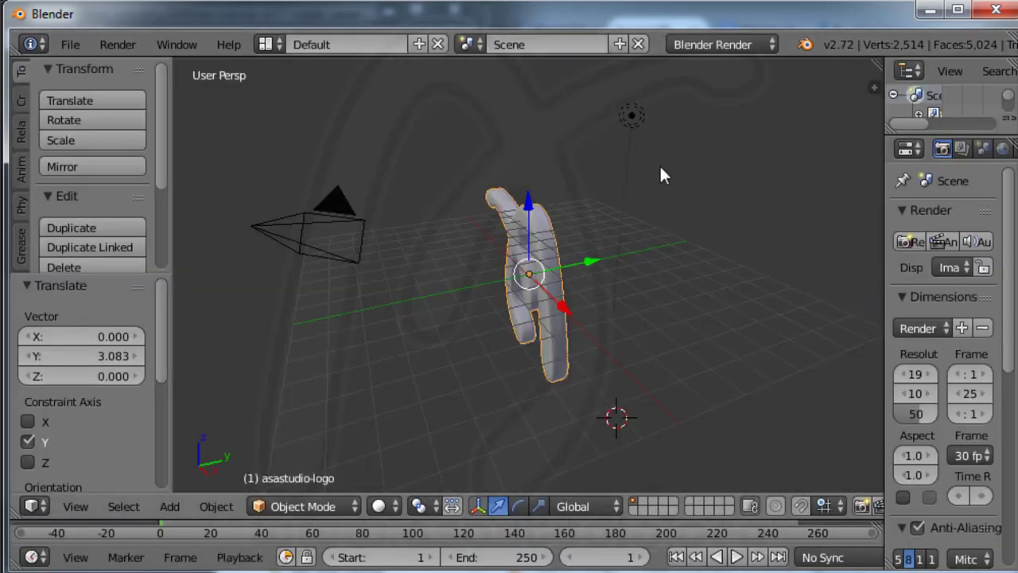
pyautogui.click(995, 10)
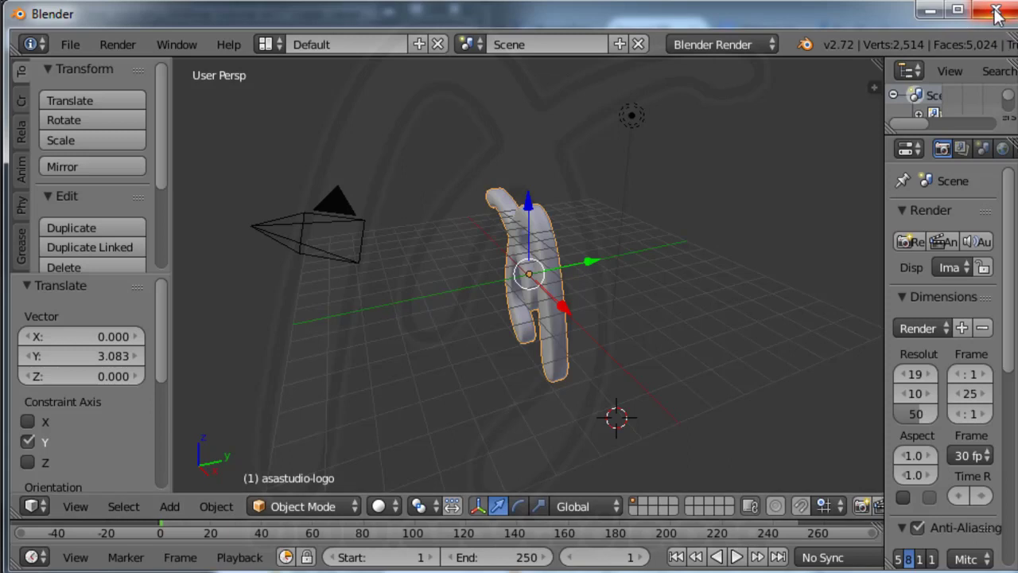
pyautogui.click(699, 469)
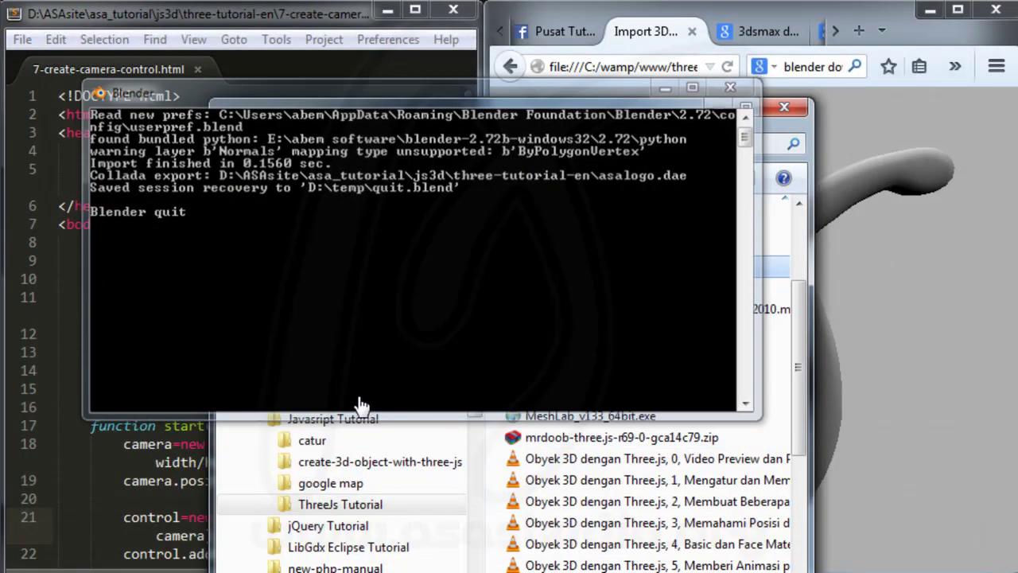